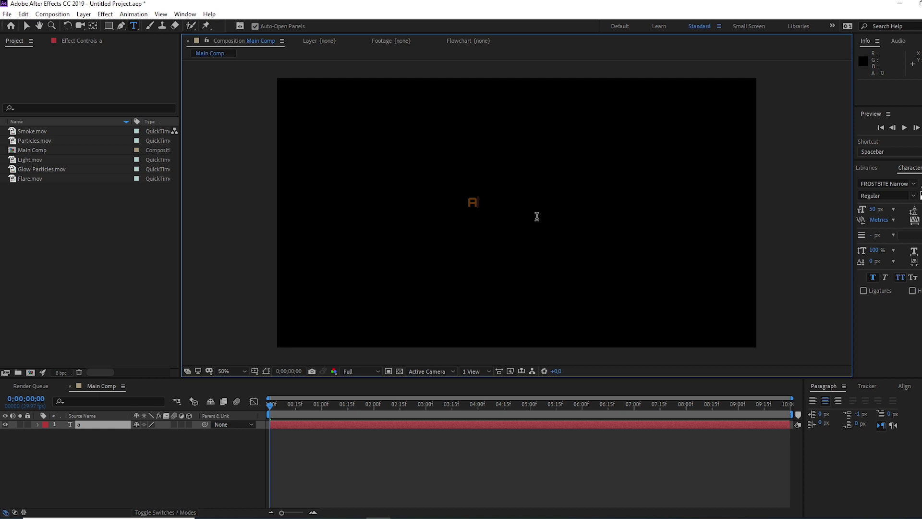
# - Finish typing 'A FILM BY', add the director's name on a second line, and select the first line
pyautogui.write('film by')
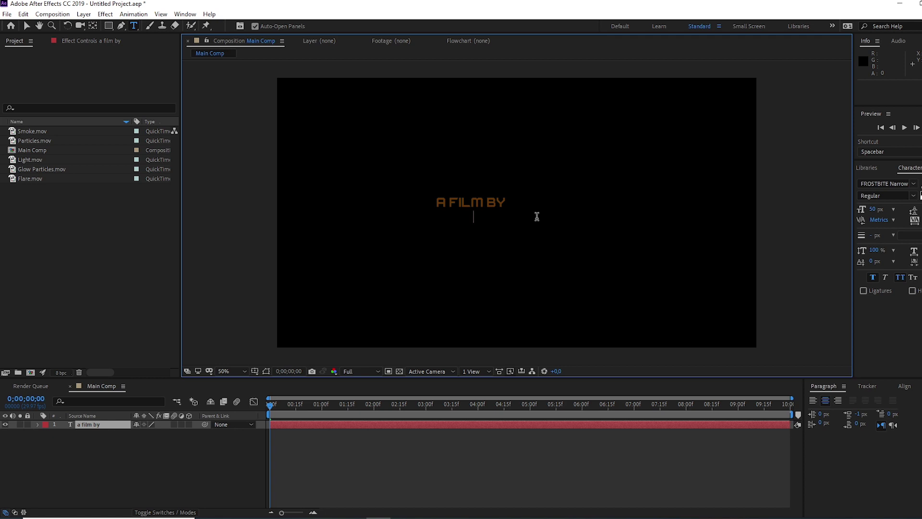
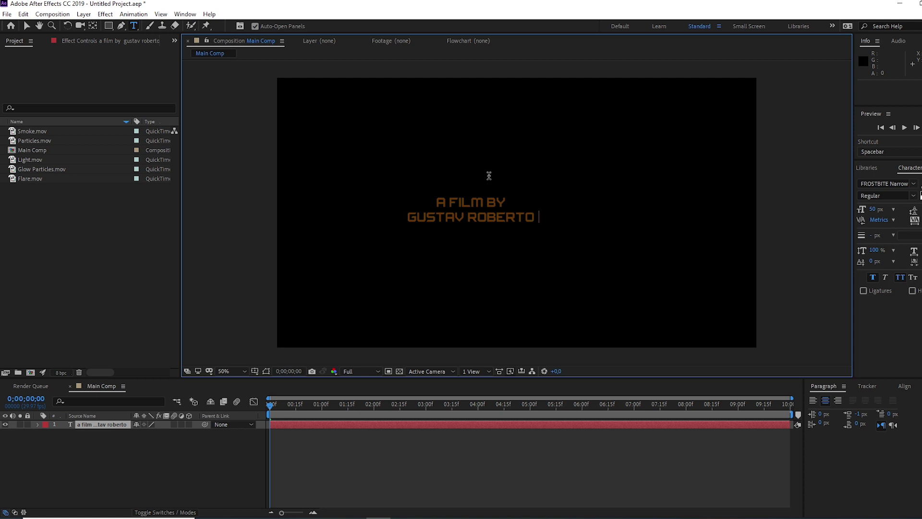
pyautogui.doubleClick(438, 201)
pyautogui.moveTo(494, 199); pyautogui.dragTo(517, 201)
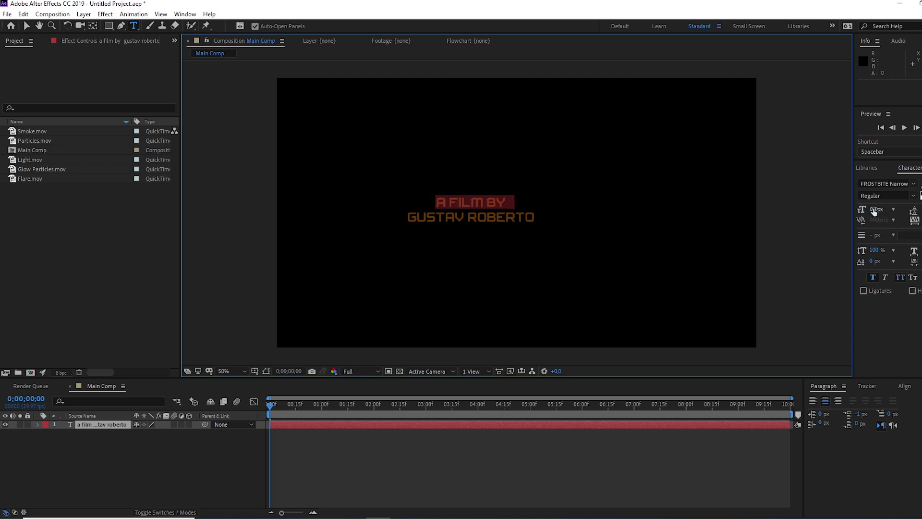
# - Set the A FILM BY line to 30 px and centre the title horizontally and vertically
pyautogui.click(874, 212)
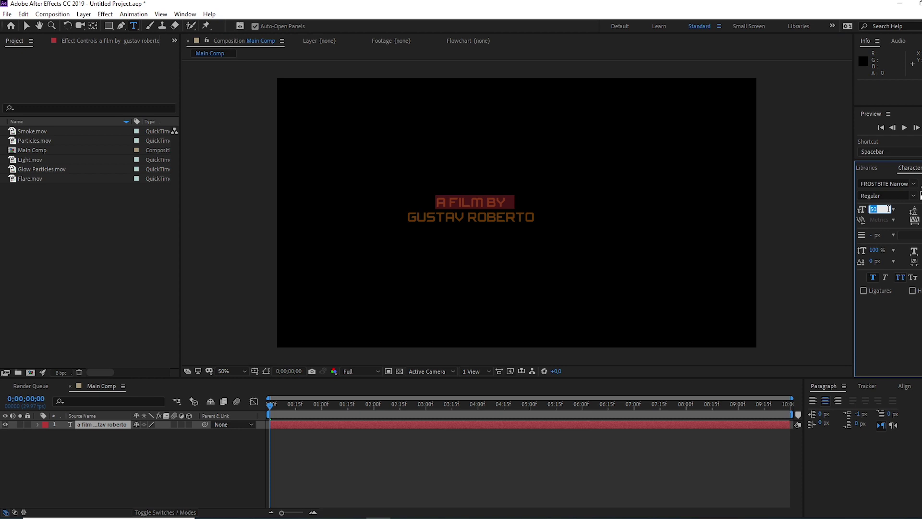
pyautogui.write('30')
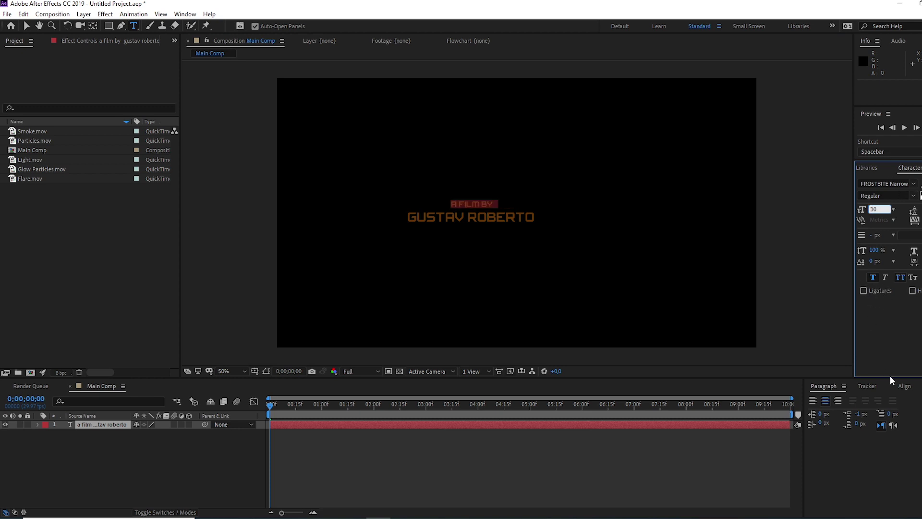
pyautogui.click(904, 387)
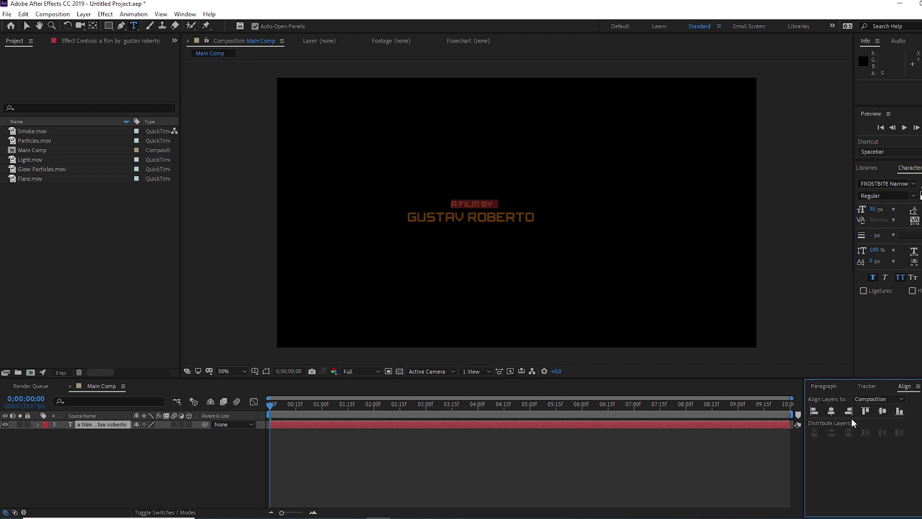
pyautogui.click(831, 410)
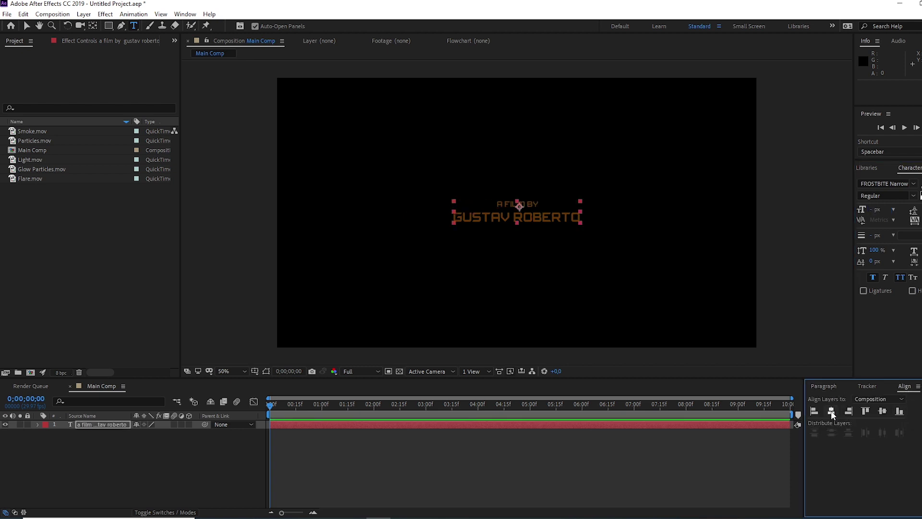
pyautogui.click(886, 410)
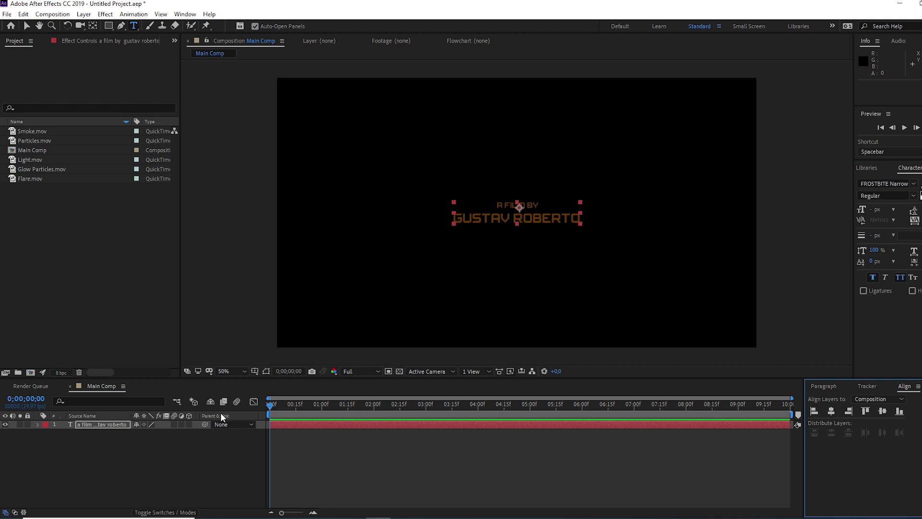
# - Pre-compose the title layer into a new composition named 'Text', moving all attributes
pyautogui.click(143, 455)
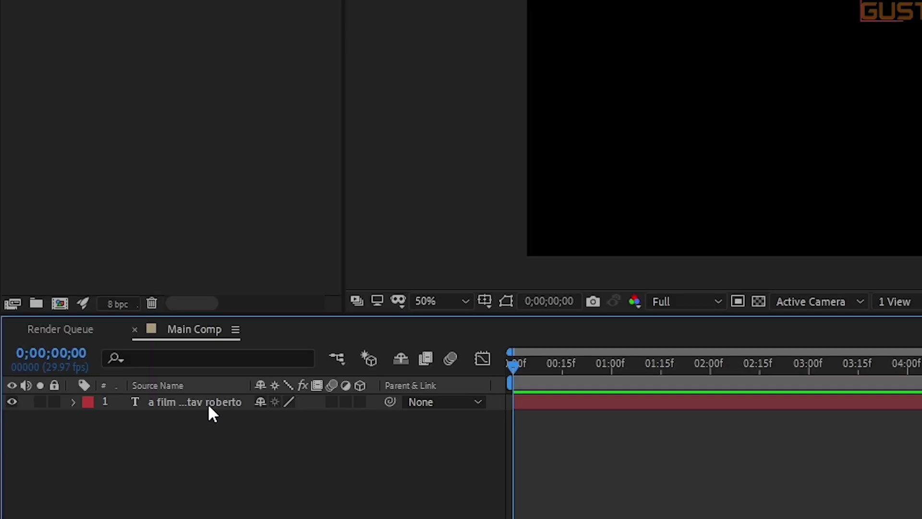
pyautogui.click(209, 406)
pyautogui.rightClick(220, 404)
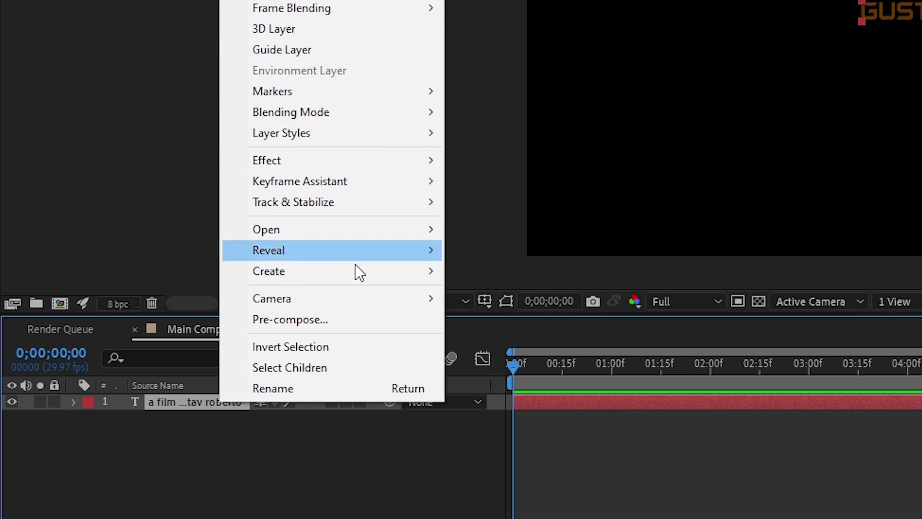
pyautogui.click(315, 318)
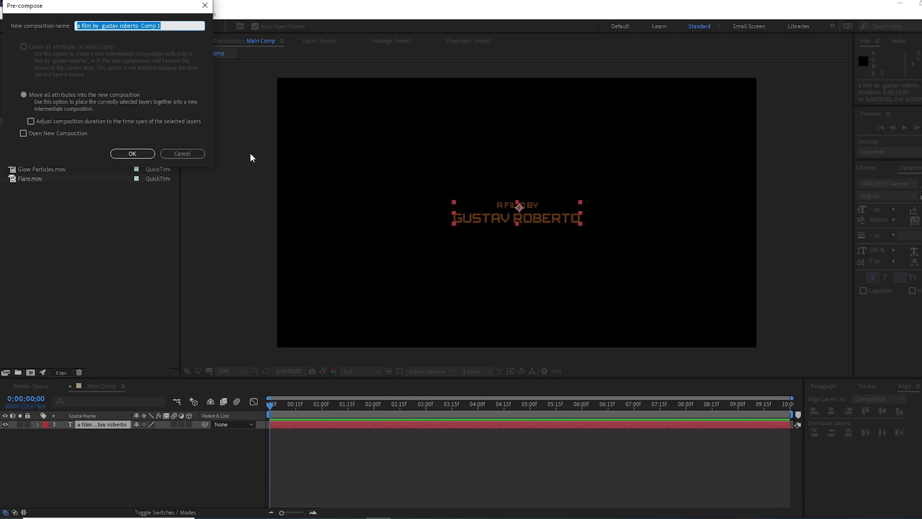
pyautogui.write('Text')
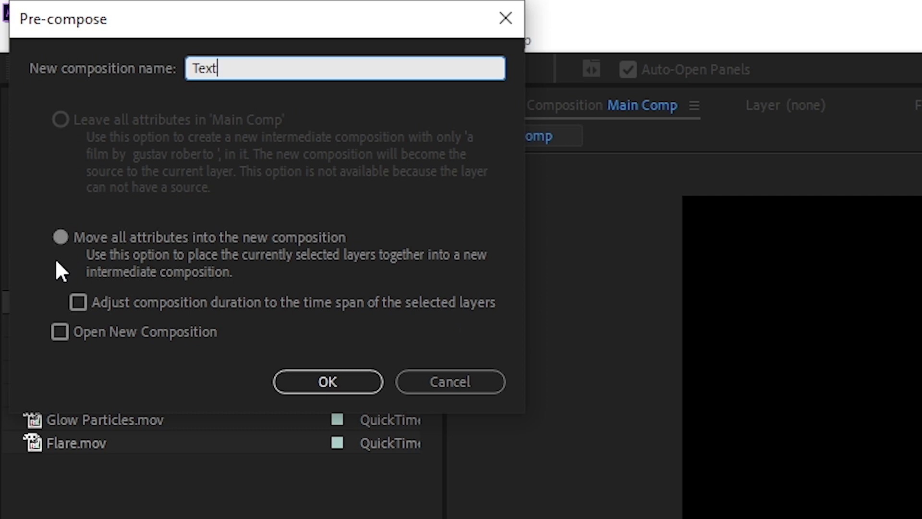
pyautogui.click(61, 236)
pyautogui.click(326, 383)
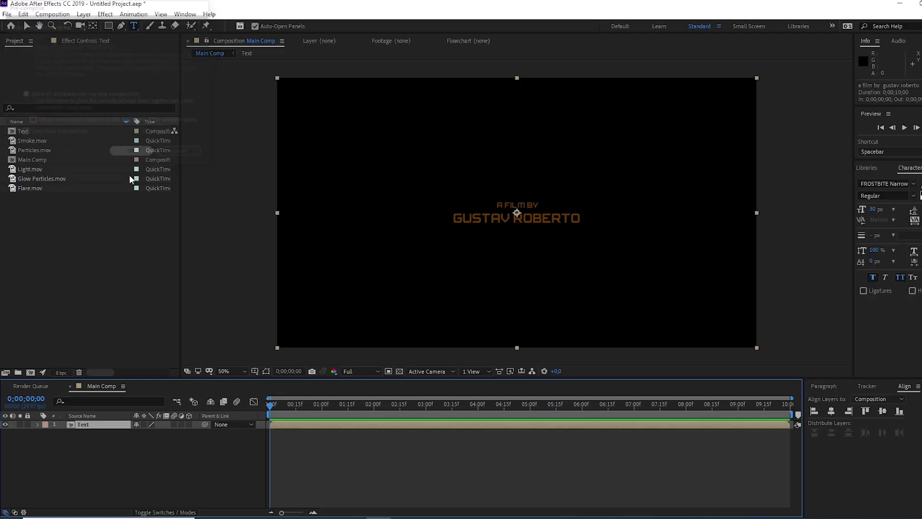
# - Search Effects & Presets for 'glow' and apply Stylize > Glow to the Text layer
pyautogui.click(129, 478)
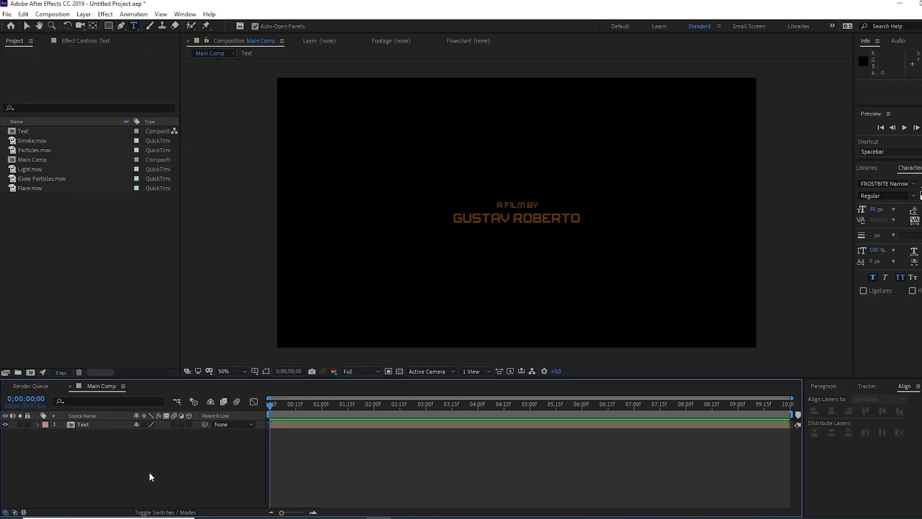
pyautogui.click(106, 426)
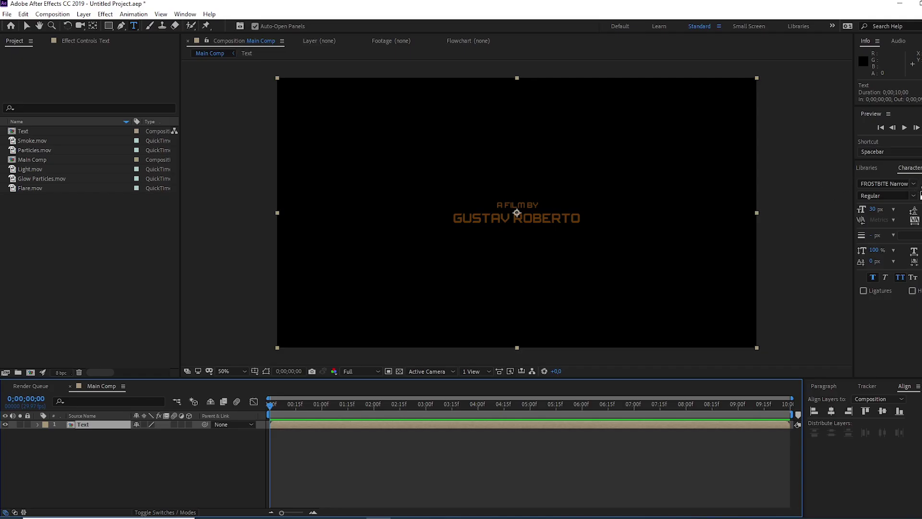
pyautogui.hotkey('ctrl', '5')
pyautogui.write('g')
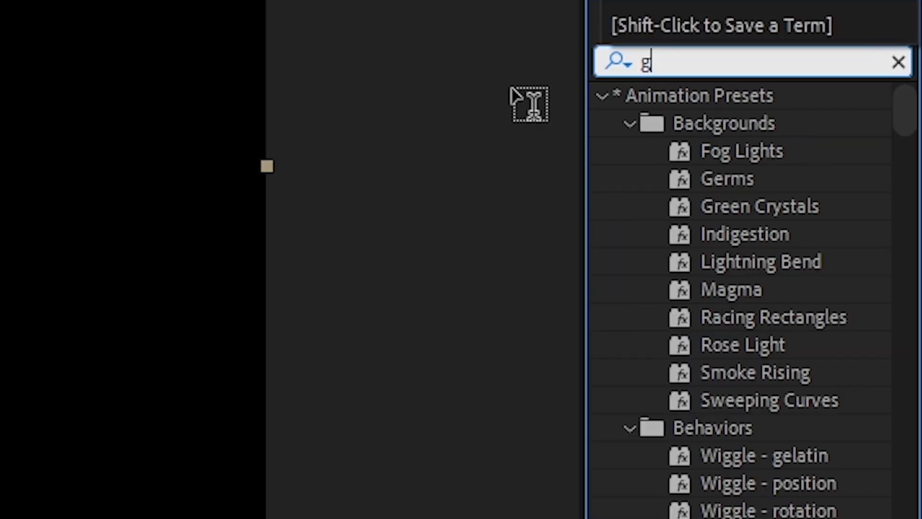
pyautogui.write('low')
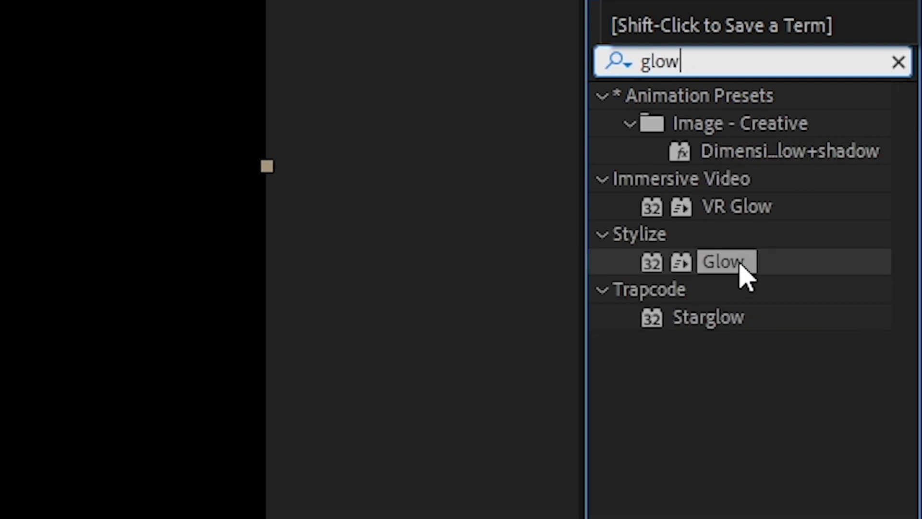
pyautogui.moveTo(745, 263); pyautogui.dragTo(104, 421)
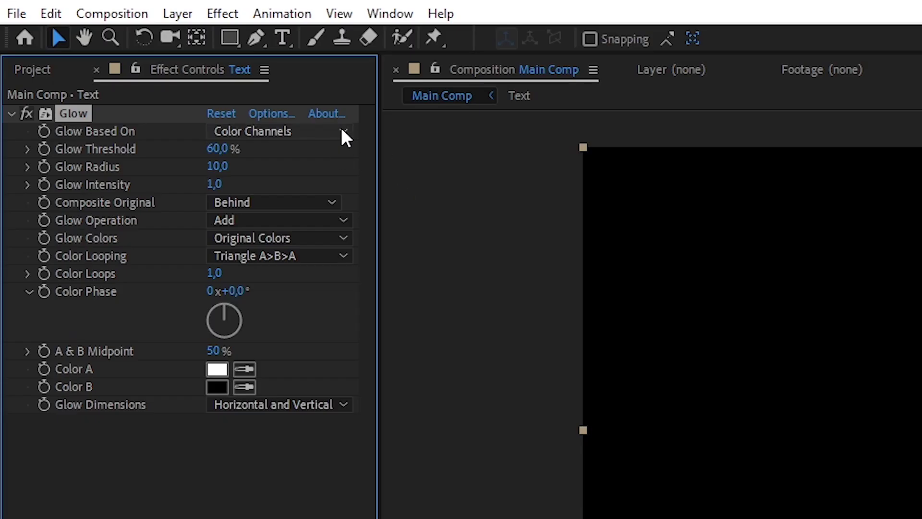
# - Set Glow Colors to A & B Colors and make Color A dark orange 633804
pyautogui.click(162, 70)
pyautogui.click(331, 155)
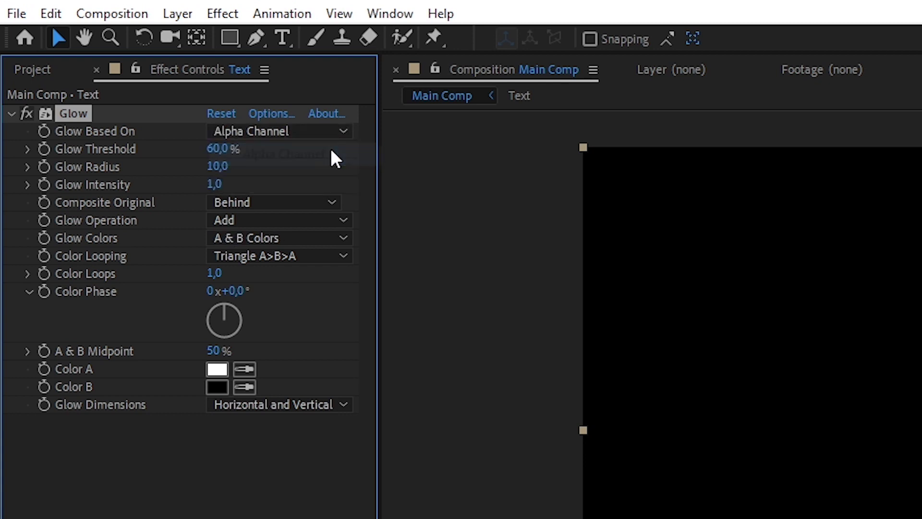
pyautogui.click(219, 369)
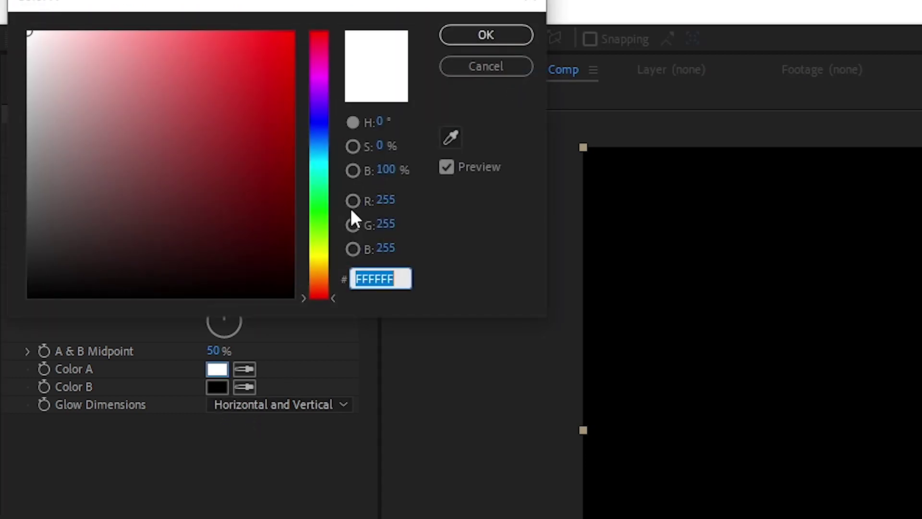
pyautogui.click(321, 273)
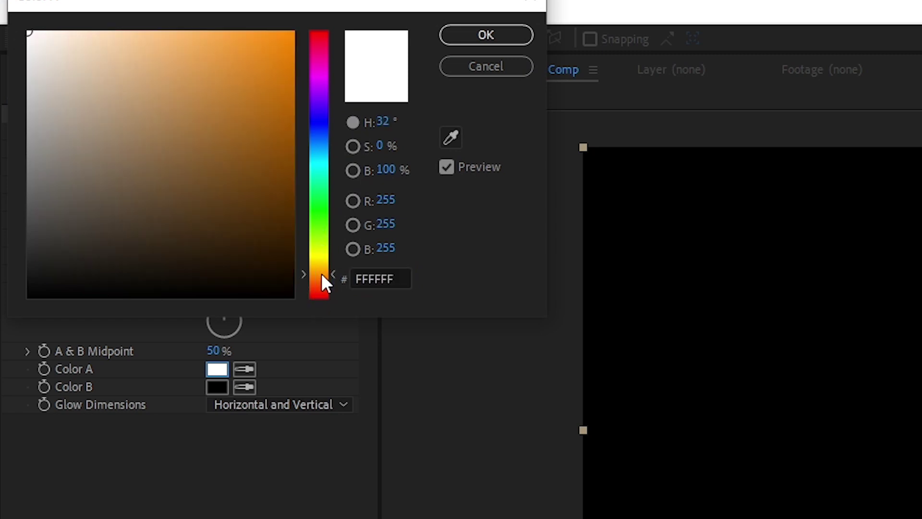
pyautogui.click(288, 34)
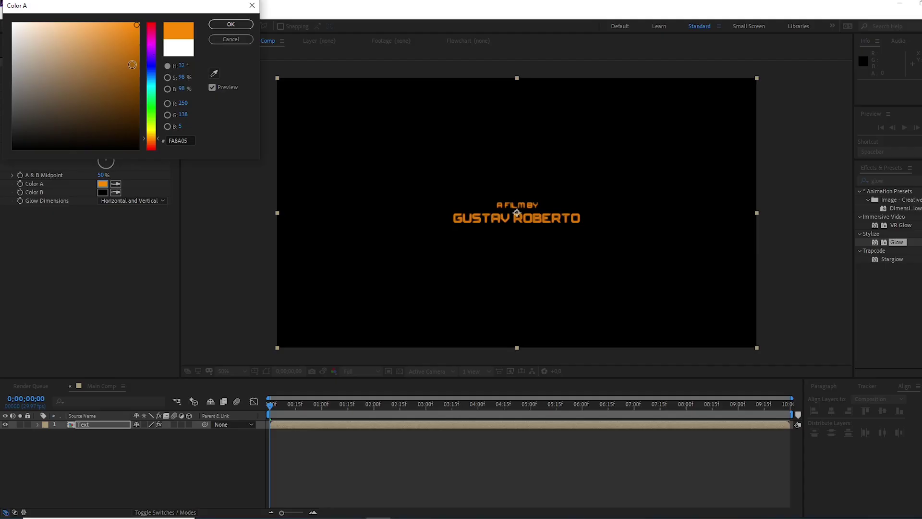
pyautogui.click(281, 122)
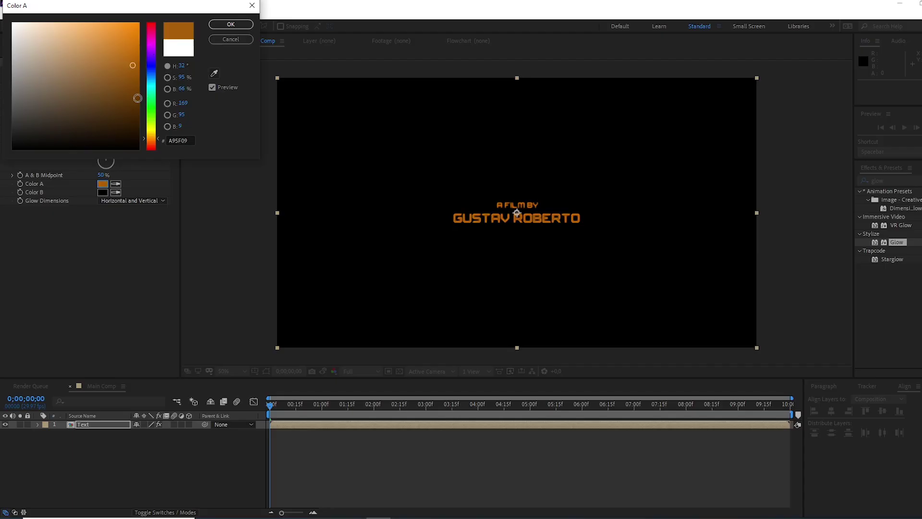
pyautogui.click(134, 99)
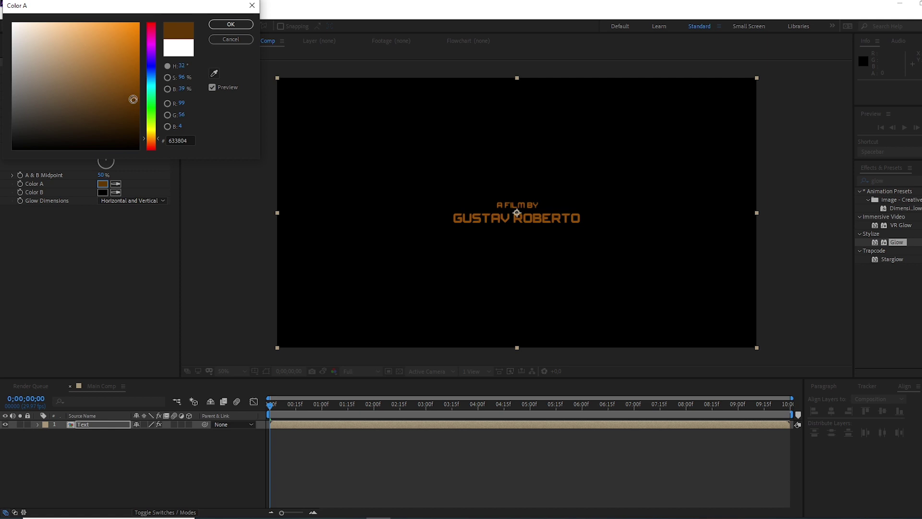
pyautogui.click(231, 25)
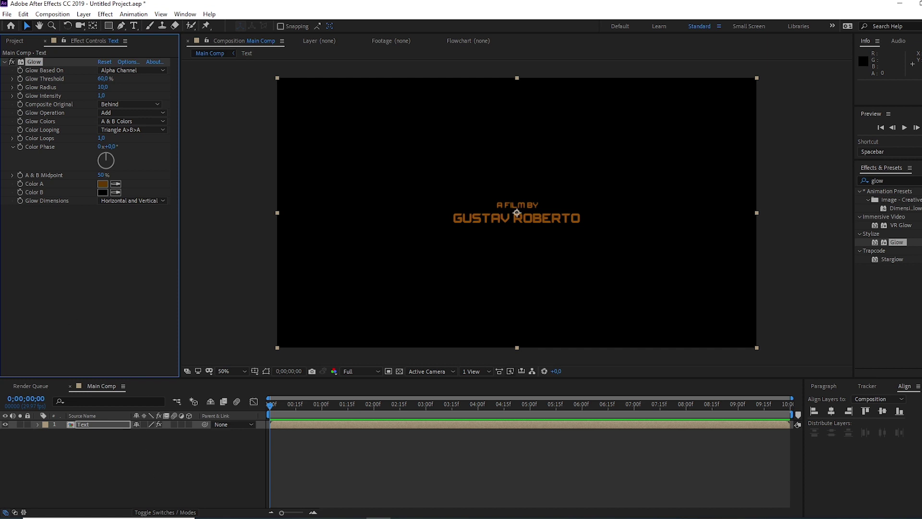
# - Add Flare, Glow Particles, Light, Particles and Smoke .mov clips to the Main Comp timeline
pyautogui.click(20, 40)
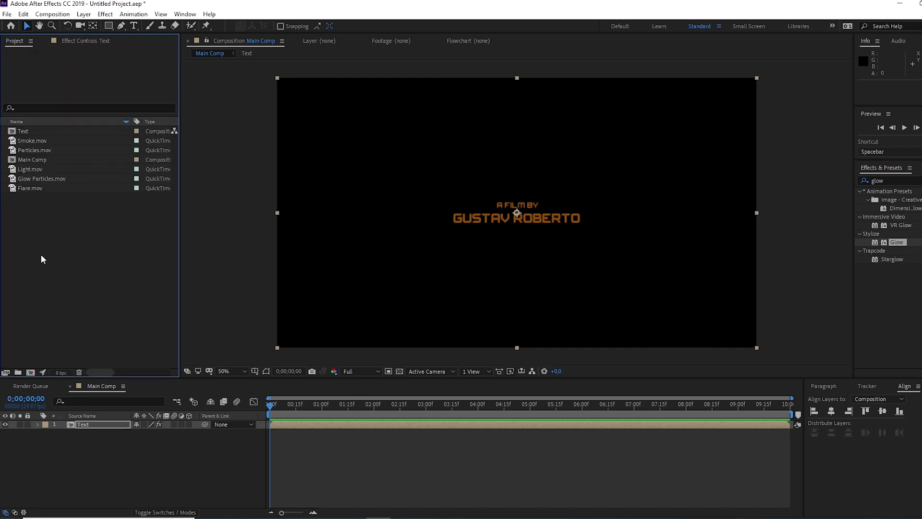
pyautogui.click(32, 187)
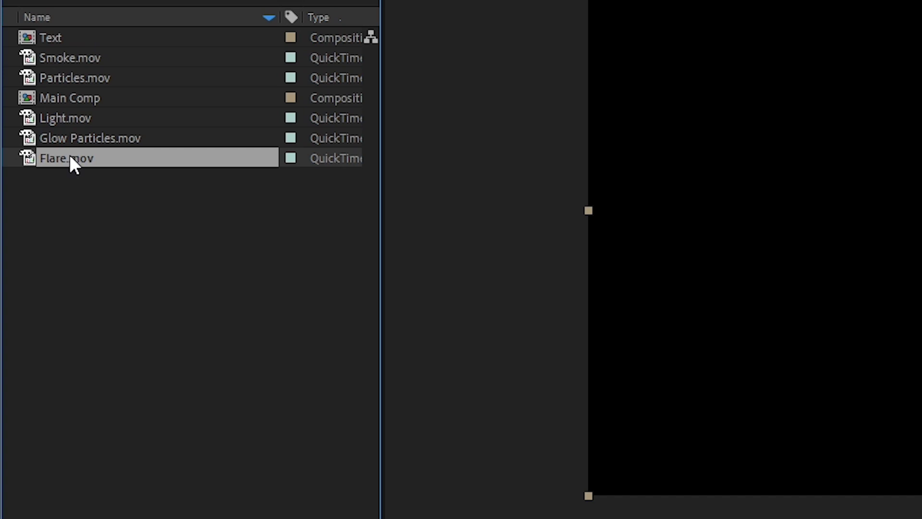
pyautogui.keyDown('shift'); pyautogui.click(80, 130); pyautogui.keyUp('shift')
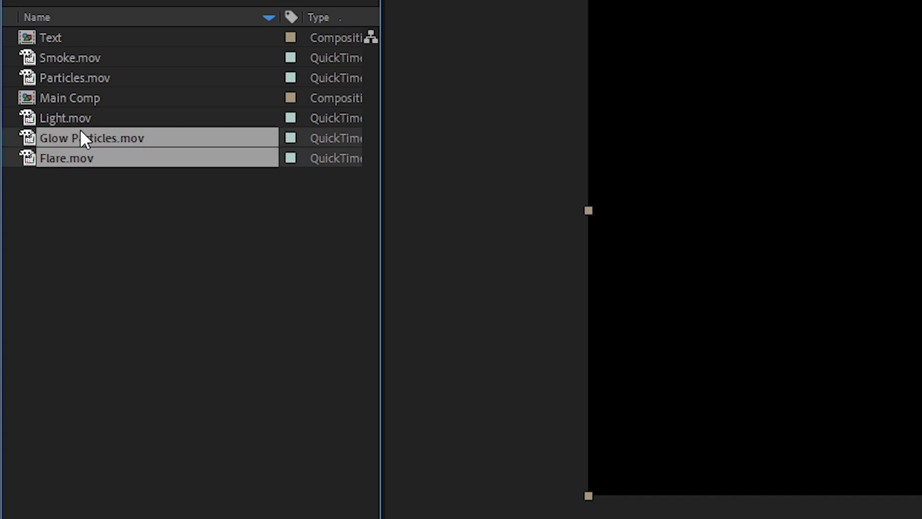
pyautogui.keyDown('shift'); pyautogui.click(71, 118); pyautogui.keyUp('shift')
pyautogui.keyDown('ctrl'); pyautogui.click(80, 72); pyautogui.keyUp('ctrl')
pyautogui.keyDown('ctrl'); pyautogui.click(92, 58); pyautogui.keyUp('ctrl')
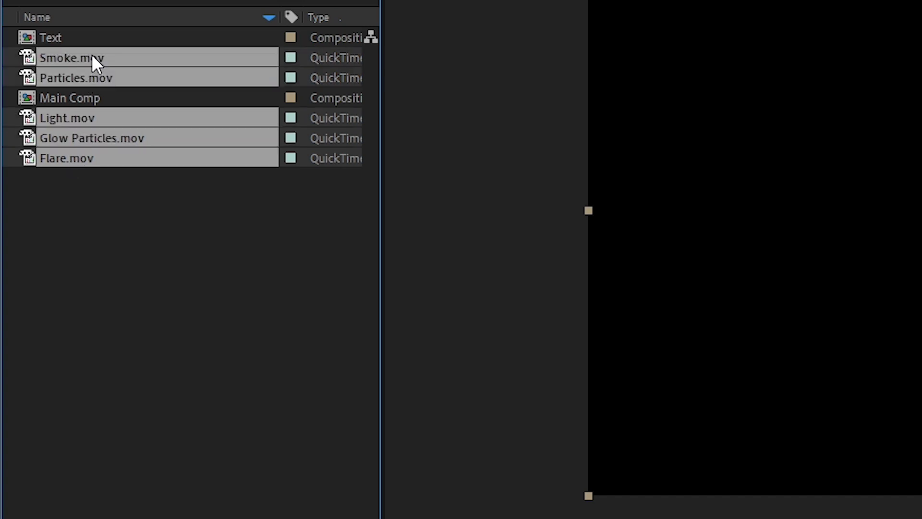
pyautogui.moveTo(110, 57); pyautogui.dragTo(186, 398)
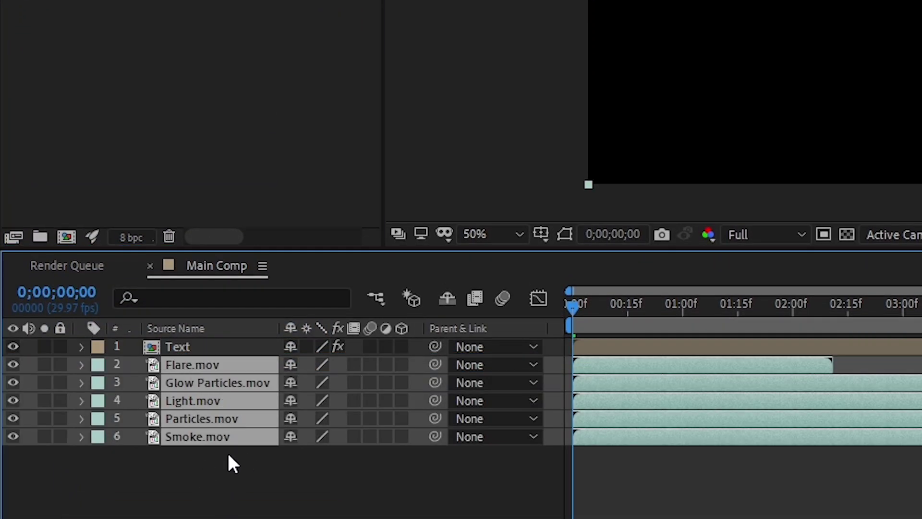
# - Give the clips a bright blending mode and move Particles.mov higher in the layer stack
pyautogui.rightClick(232, 382)
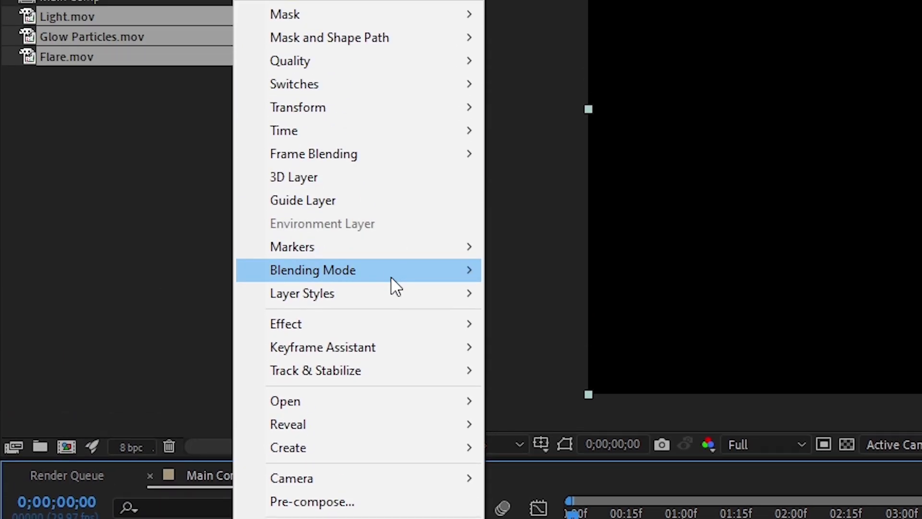
pyautogui.moveTo(391, 286)
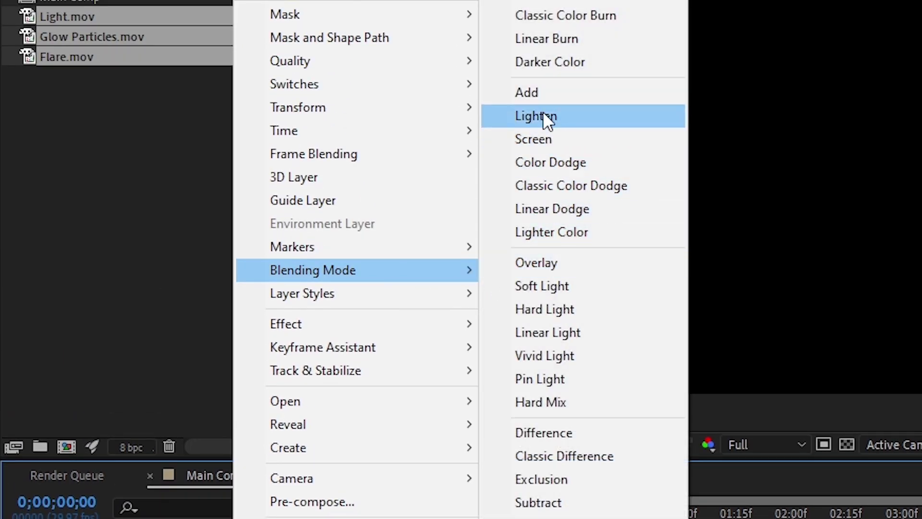
pyautogui.click(541, 92)
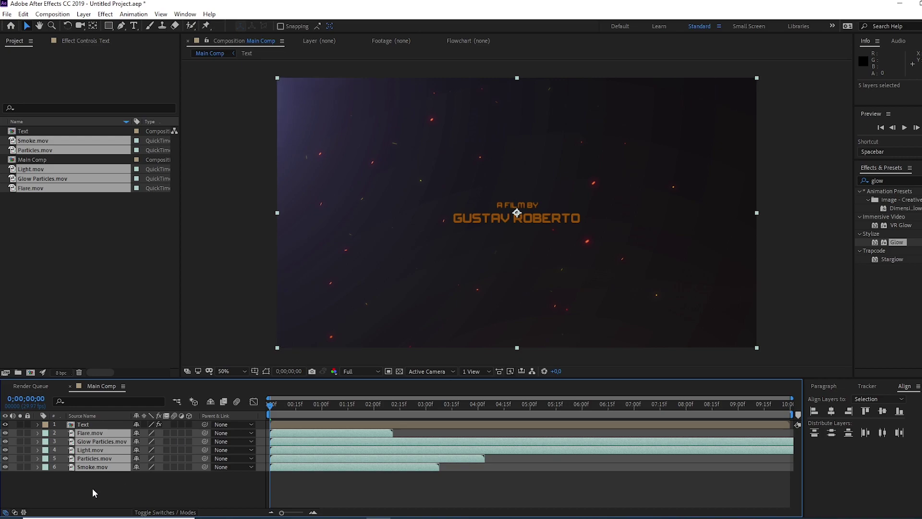
pyautogui.click(92, 488)
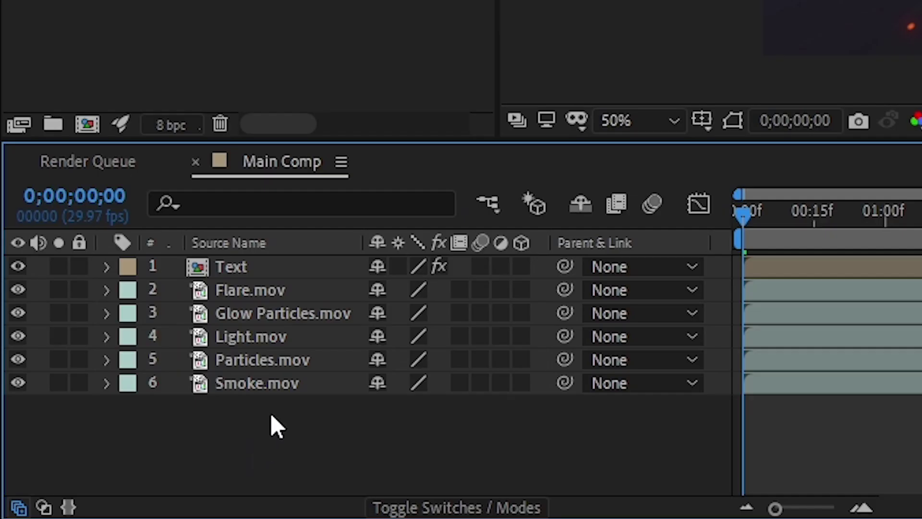
pyautogui.click(269, 361)
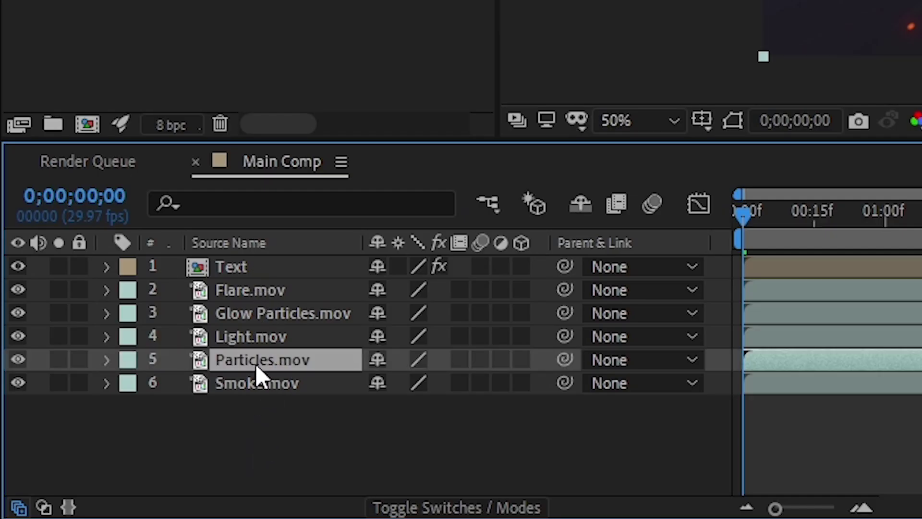
pyautogui.moveTo(259, 363); pyautogui.dragTo(254, 302)
# - Place the Text layer third, below Flare and Particles, then preview the animation
pyautogui.click(281, 271)
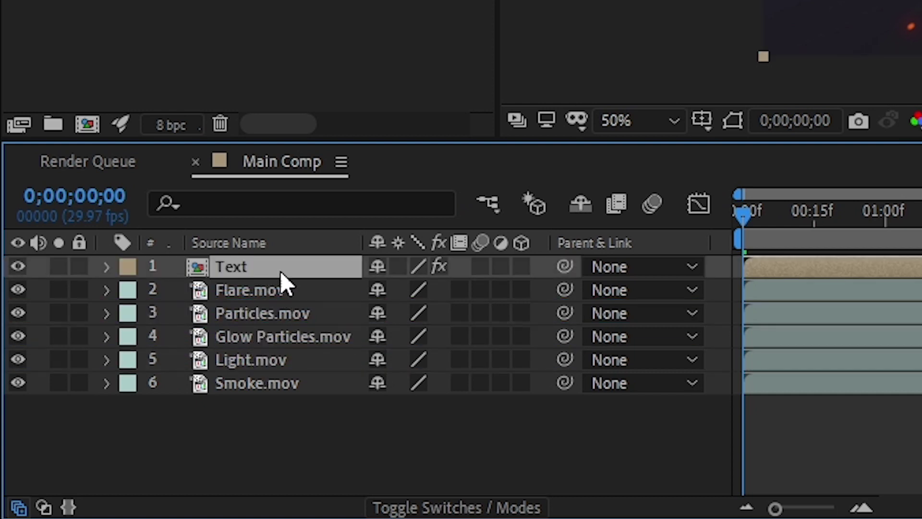
pyautogui.moveTo(281, 270); pyautogui.dragTo(273, 327)
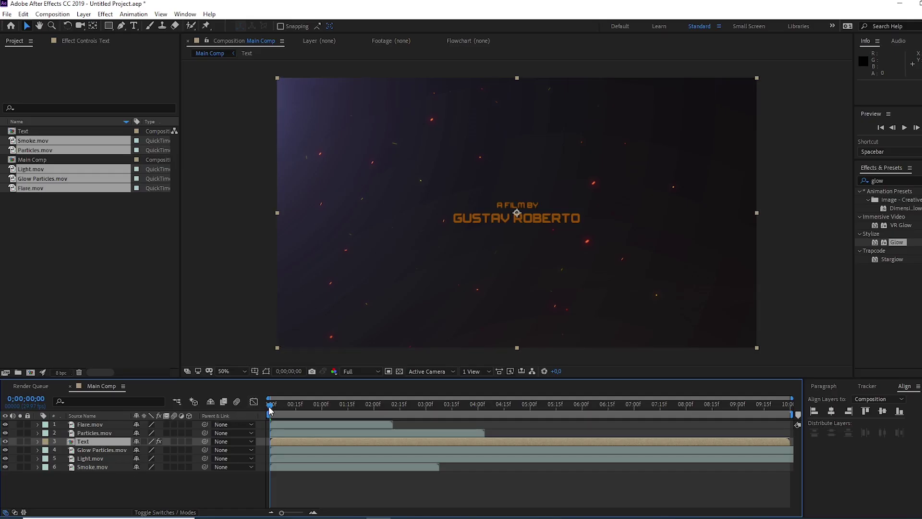
pyautogui.moveTo(269, 408)
pyautogui.mouseDown()
pyautogui.moveTo(361, 416)
pyautogui.moveTo(258, 415)
pyautogui.mouseUp()
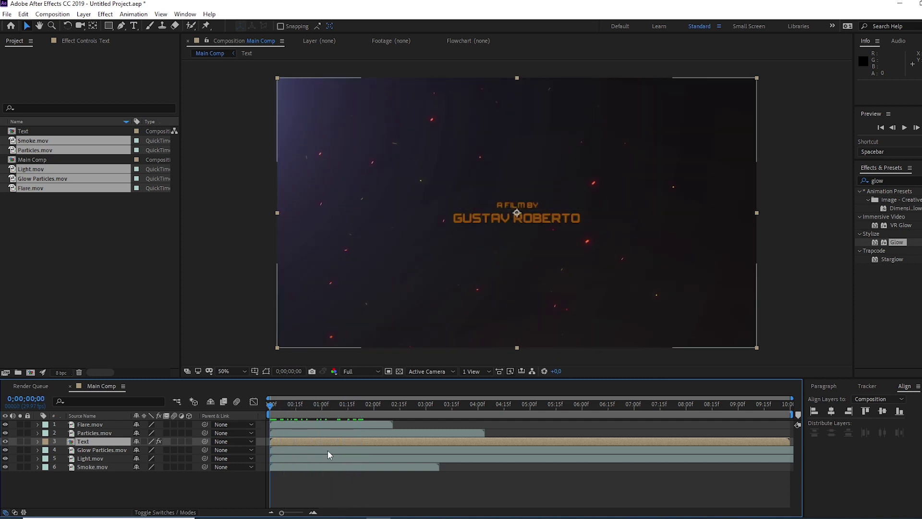
pyautogui.press('space')
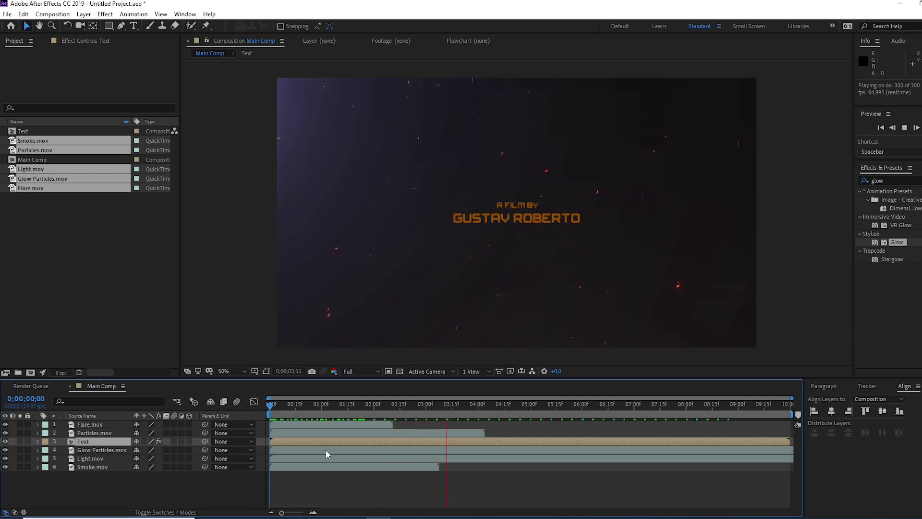
pyautogui.press('space')
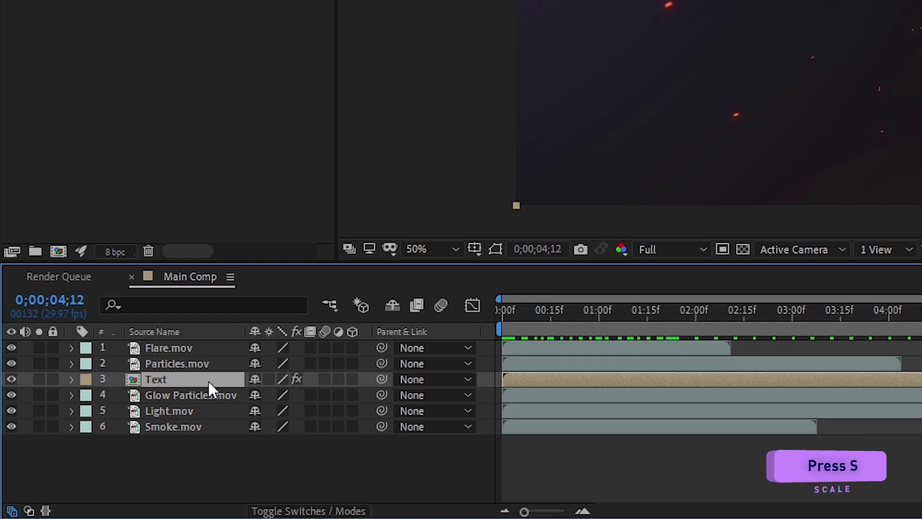
# - Scale the Text layer down to 77% and return the playhead to the start
pyautogui.press('s')
pyautogui.moveTo(309, 396); pyautogui.dragTo(287, 395)
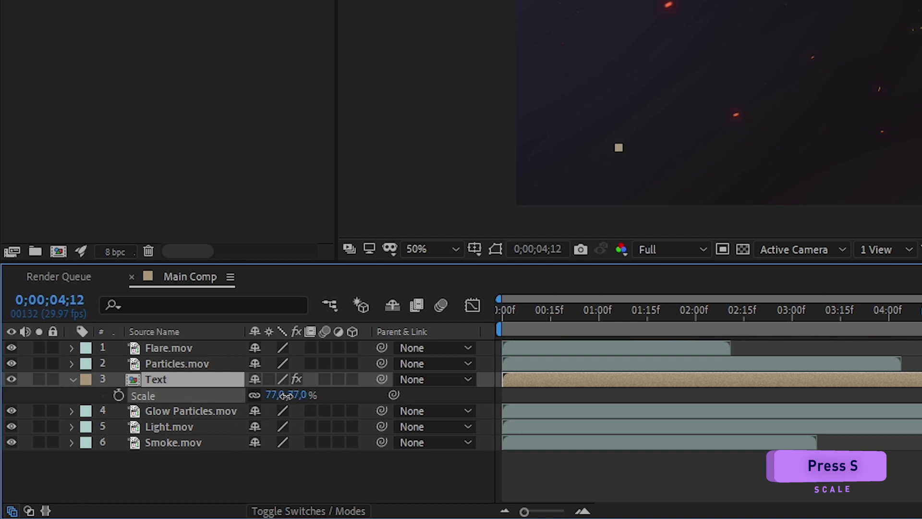
pyautogui.click(72, 378)
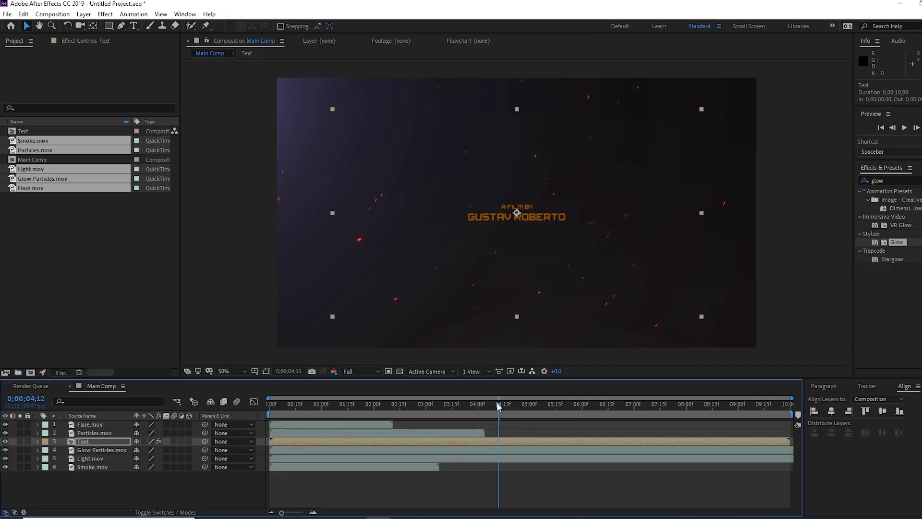
pyautogui.moveTo(493, 409); pyautogui.dragTo(307, 425)
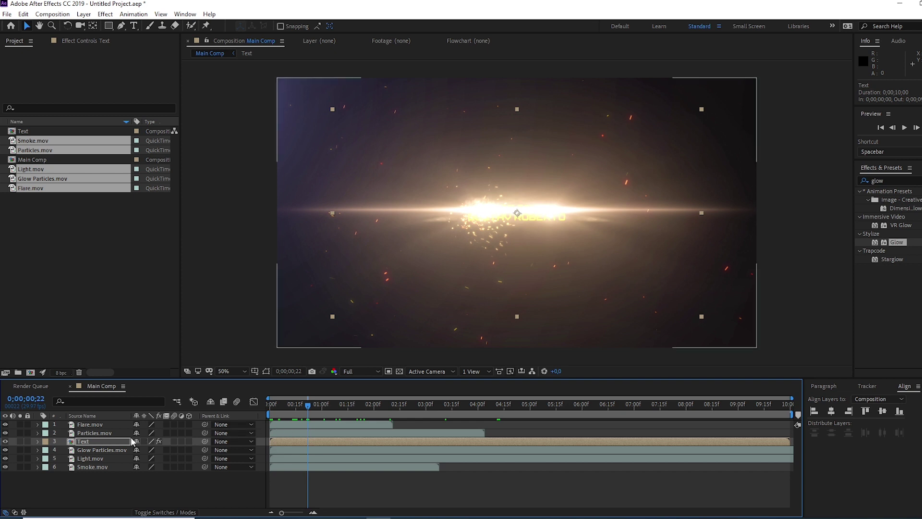
# - Move the Text layer's position to 960, 513
pyautogui.press('p')
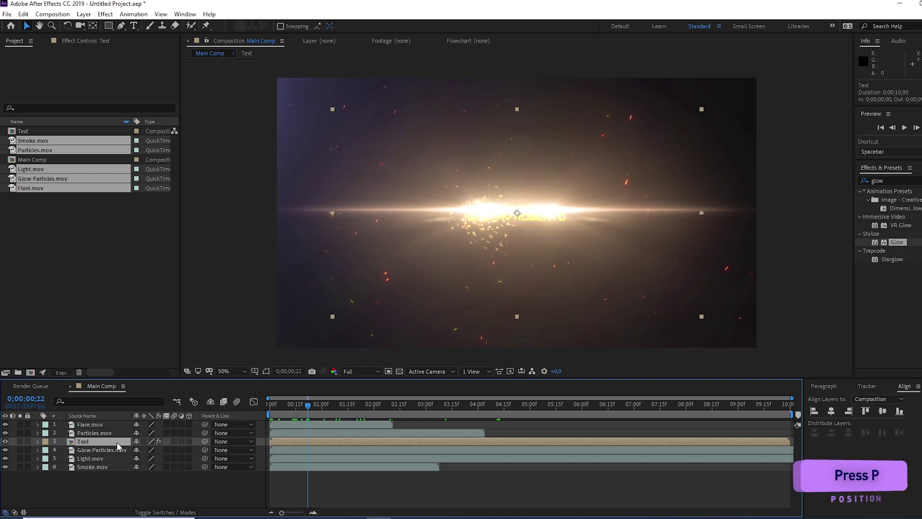
pyautogui.moveTo(160, 450); pyautogui.dragTo(147, 448)
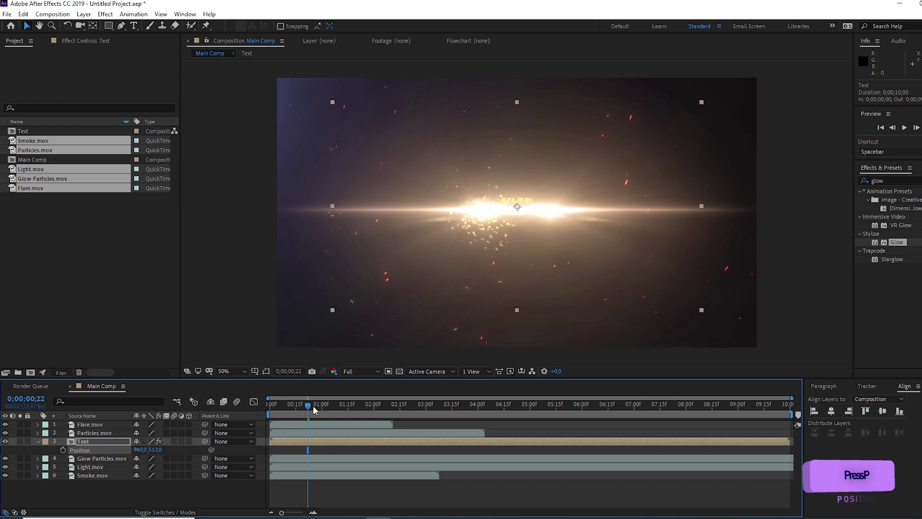
pyautogui.press('Home')
pyautogui.moveTo(270, 415); pyautogui.dragTo(221, 443)
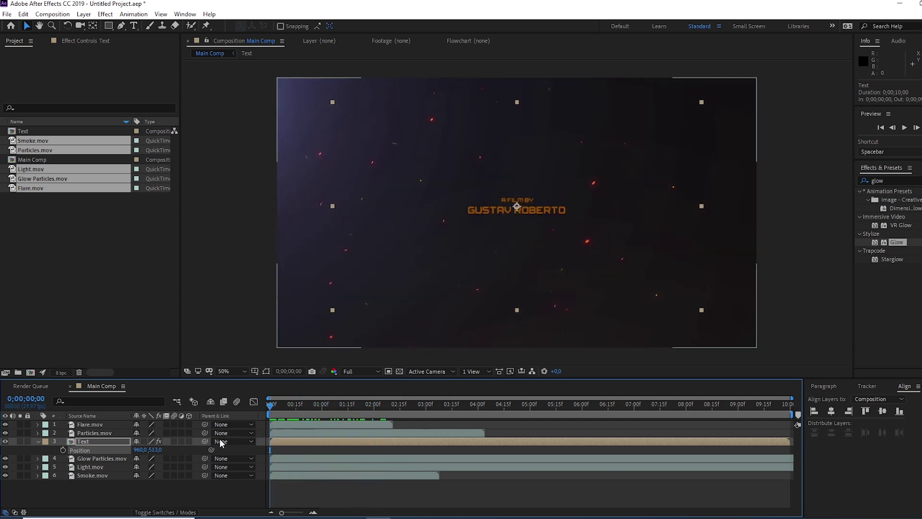
pyautogui.click(39, 439)
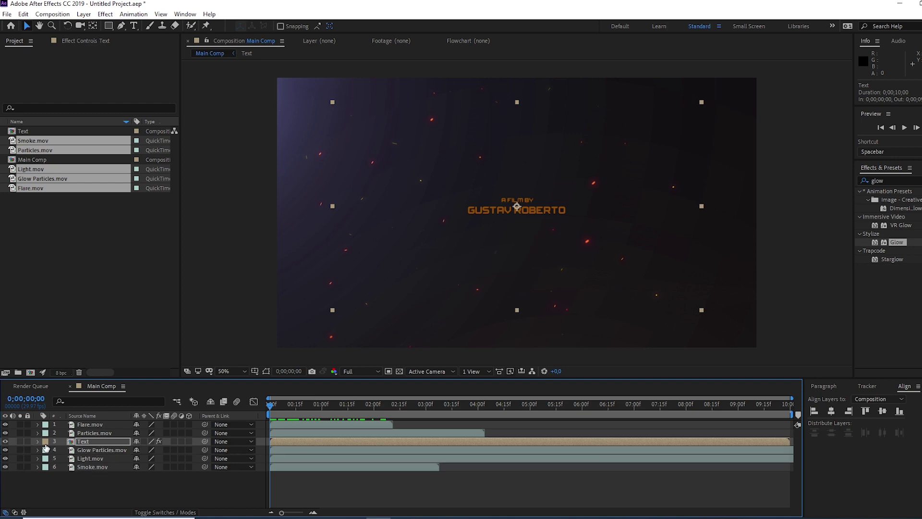
# - Scrub to frame 28 to check the flare over the title, then reselect Text
pyautogui.click(128, 490)
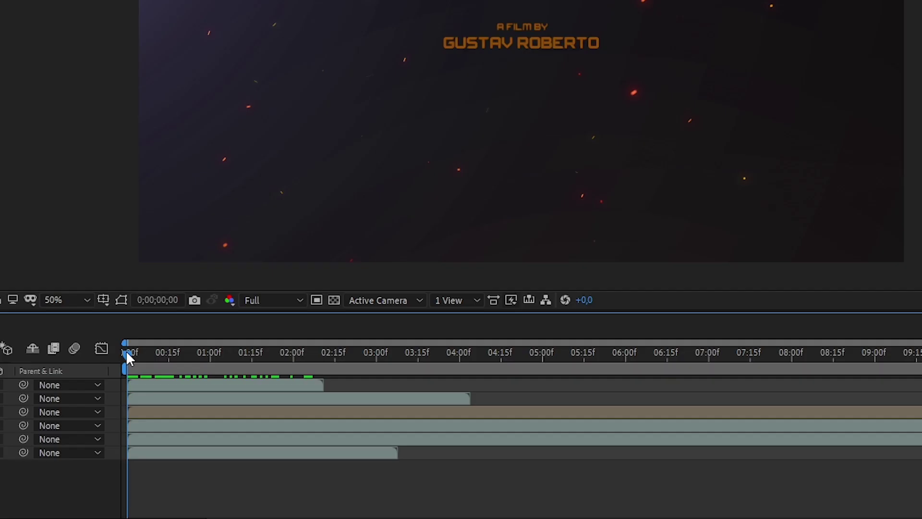
pyautogui.moveTo(268, 403); pyautogui.dragTo(315, 407)
pyautogui.moveTo(201, 360); pyautogui.dragTo(204, 361)
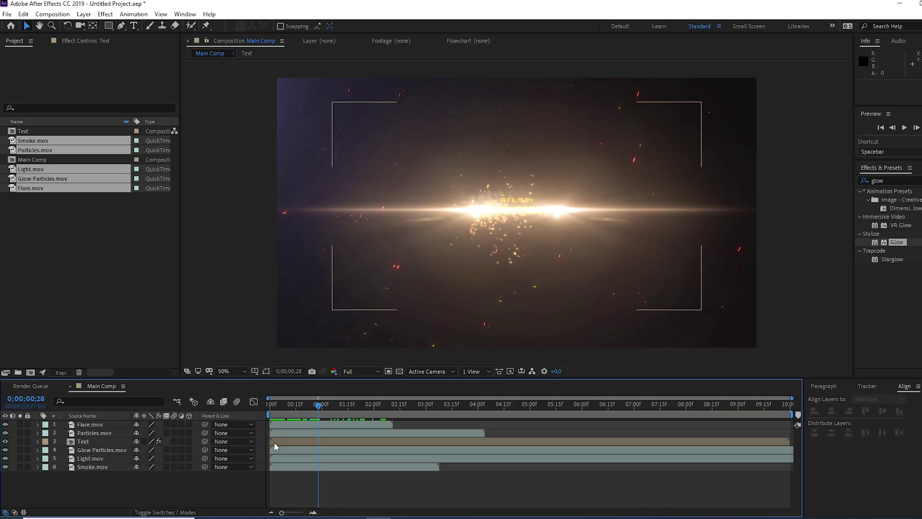
pyautogui.click(139, 412)
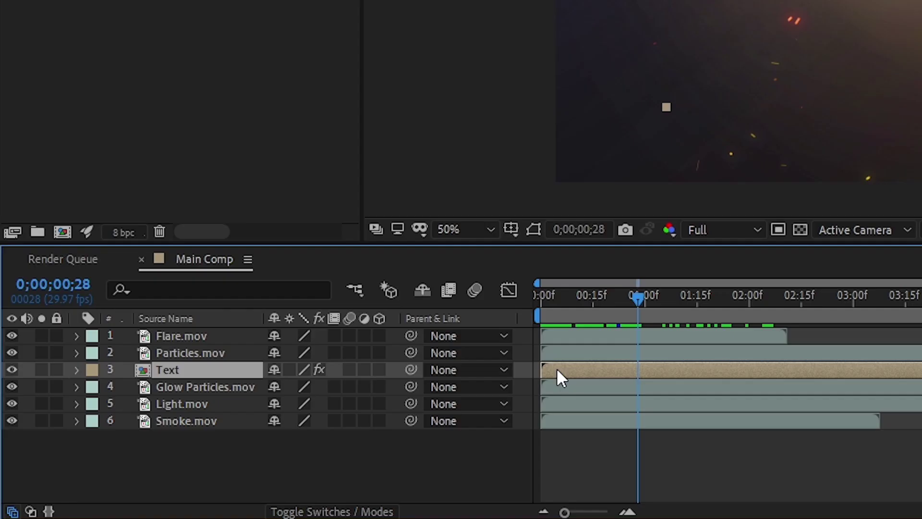
# - Start keyframing the Text layer's opacity at 0% on the first frame
pyautogui.press('t')
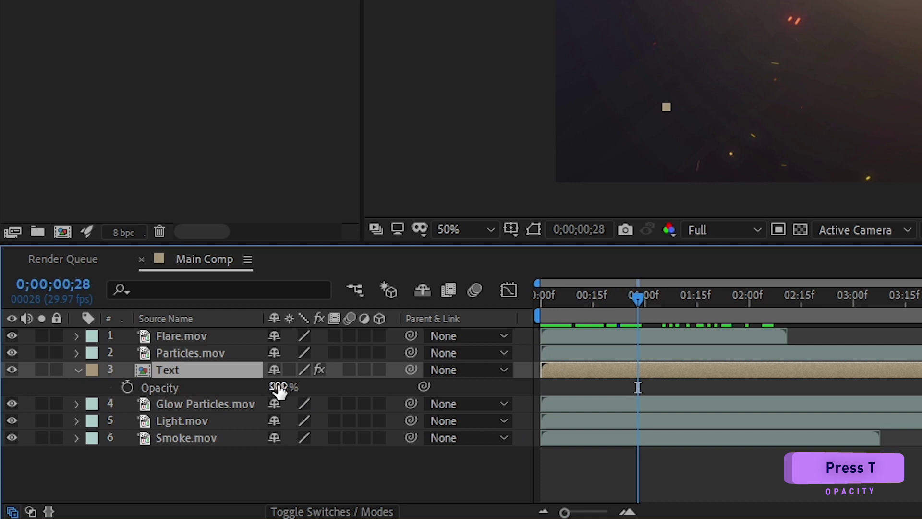
pyautogui.click(277, 387)
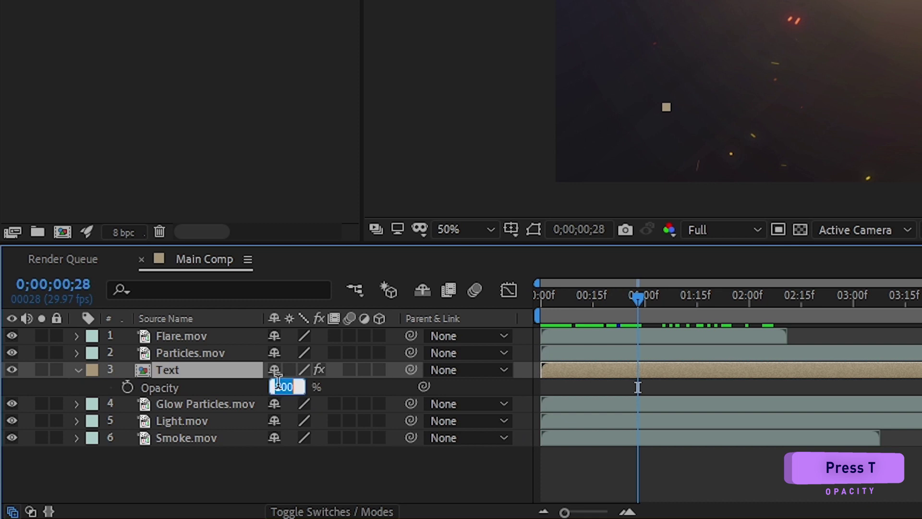
pyautogui.click(124, 386)
pyautogui.moveTo(636, 292); pyautogui.dragTo(520, 306)
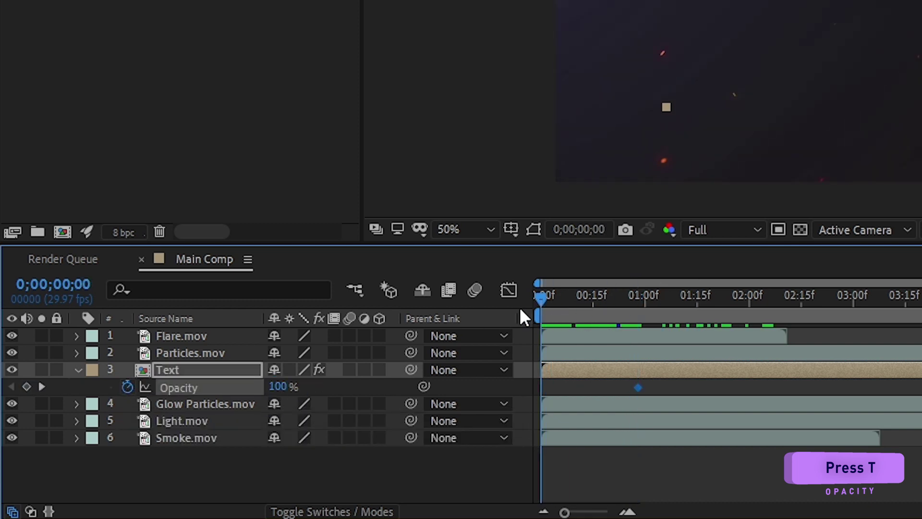
pyautogui.click(277, 386)
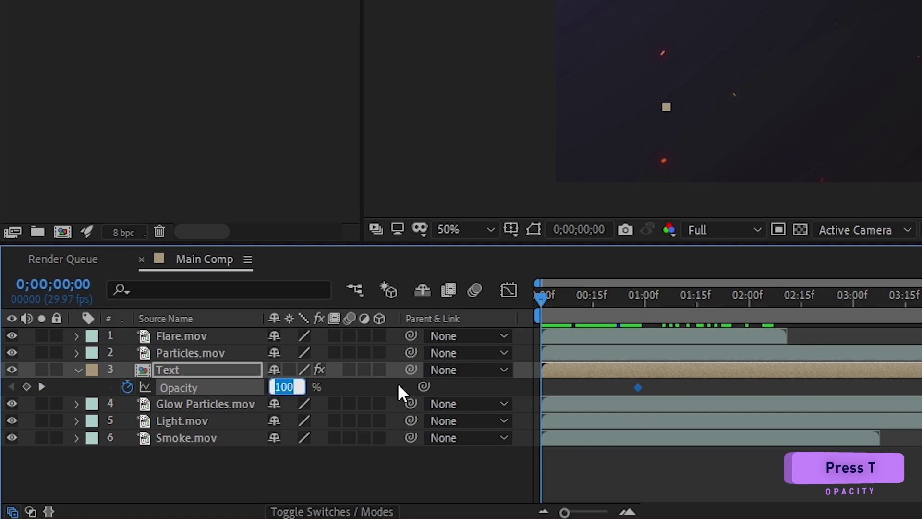
pyautogui.write('0')
pyautogui.press('Return')
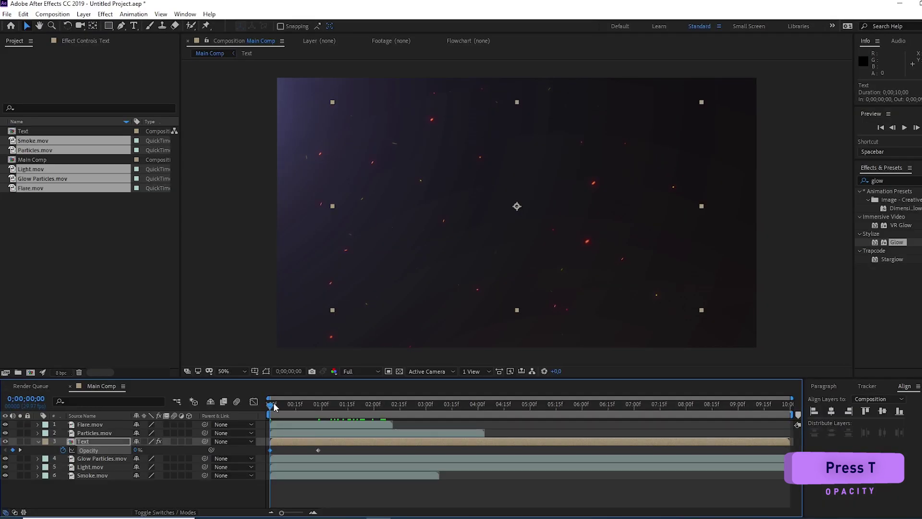
# - Add a 100% opacity keyframe at 4 seconds and set opacity to 0 at 5 seconds
pyautogui.moveTo(275, 407); pyautogui.dragTo(481, 434)
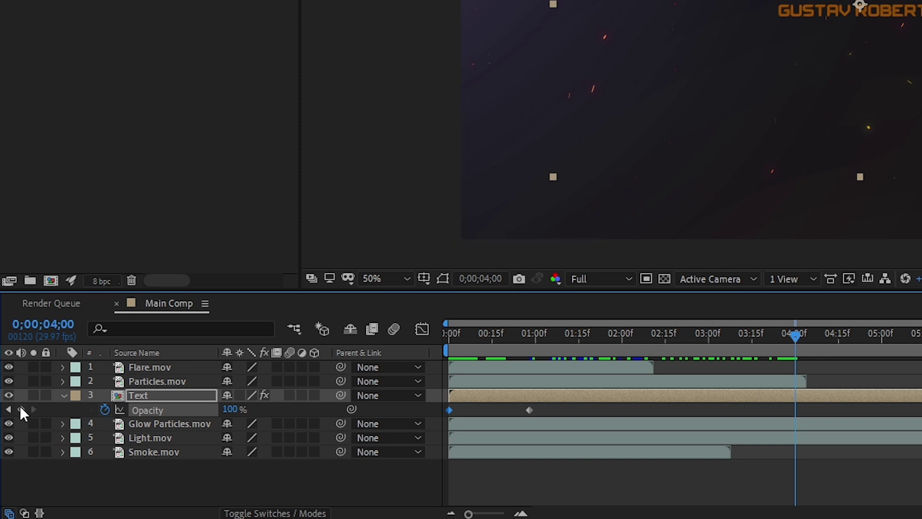
pyautogui.click(12, 450)
pyautogui.moveTo(796, 333); pyautogui.dragTo(885, 360)
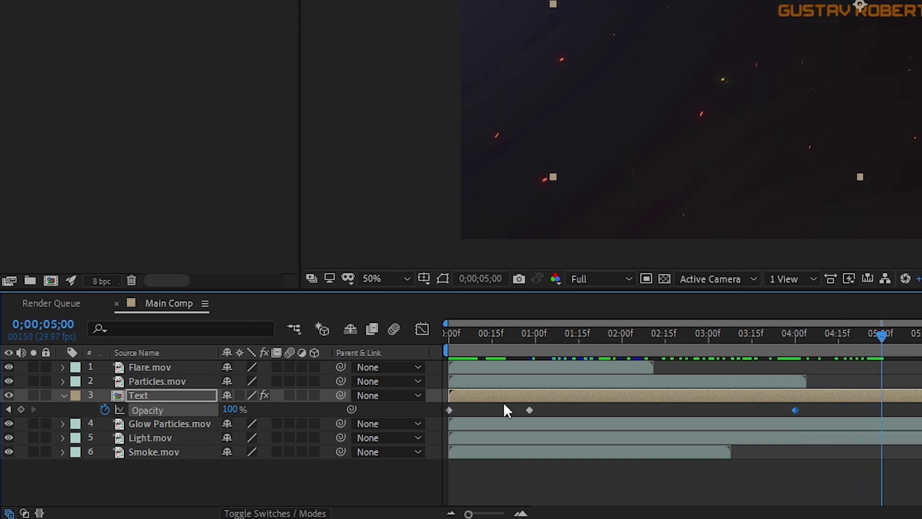
pyautogui.click(232, 409)
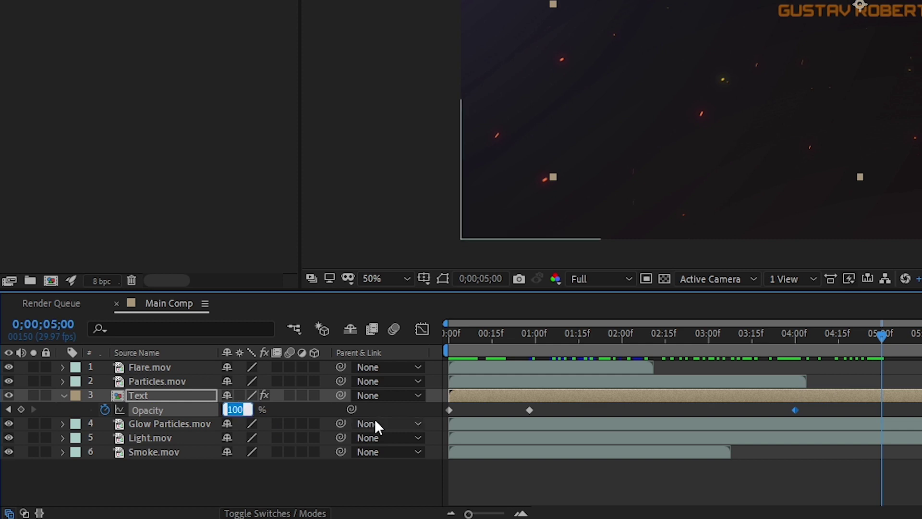
pyautogui.write('0')
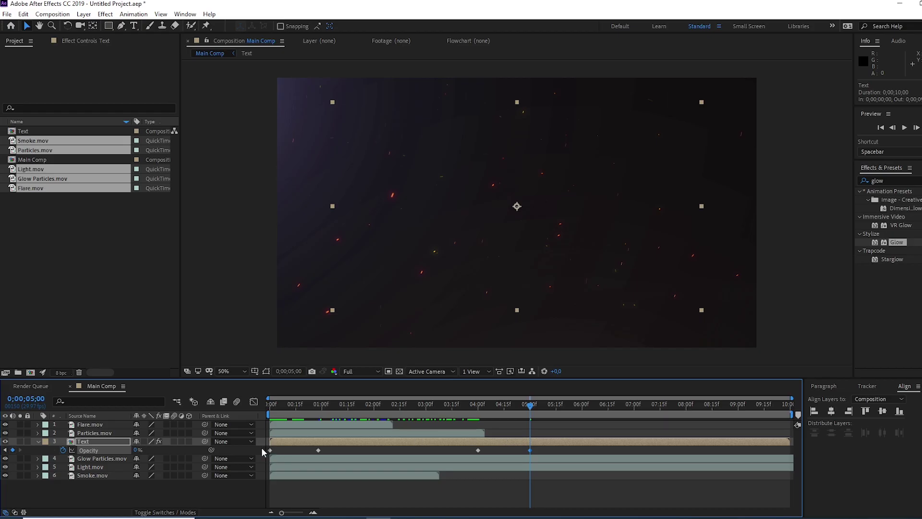
# - Apply Easy Ease to all four Text opacity keyframes and scrub to check the fade
pyautogui.moveTo(261, 447); pyautogui.dragTo(532, 451)
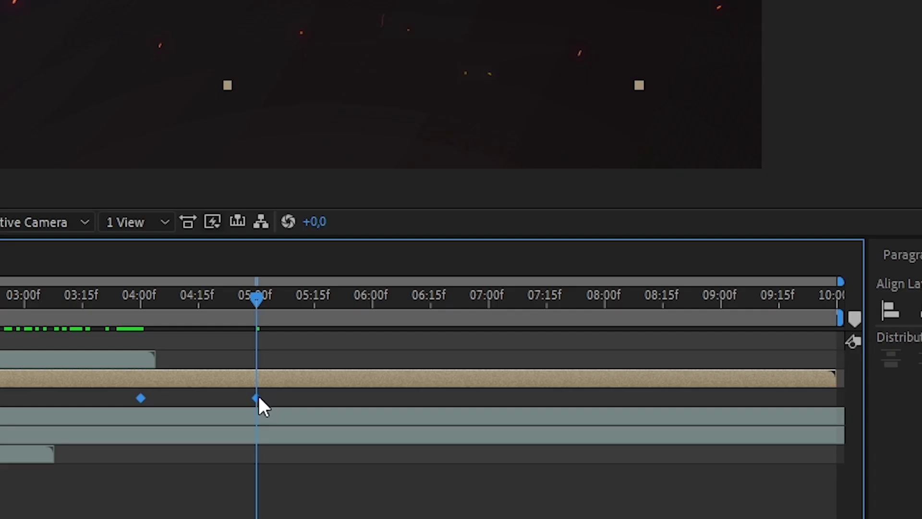
pyautogui.rightClick(530, 450)
pyautogui.moveTo(301, 385)
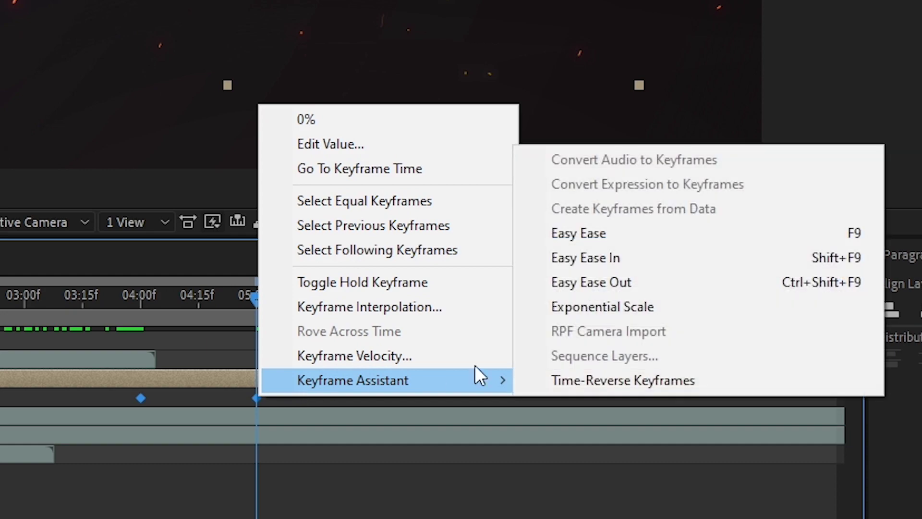
pyautogui.click(589, 241)
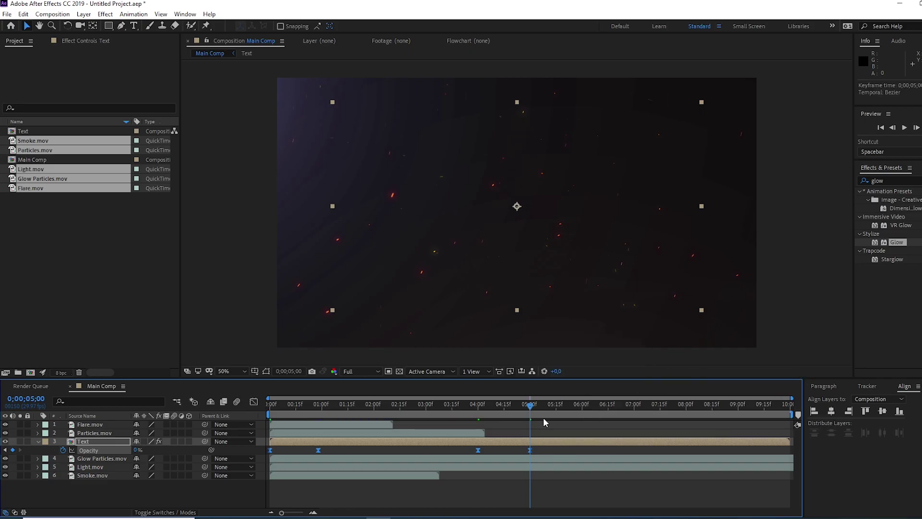
pyautogui.moveTo(530, 407); pyautogui.dragTo(243, 457)
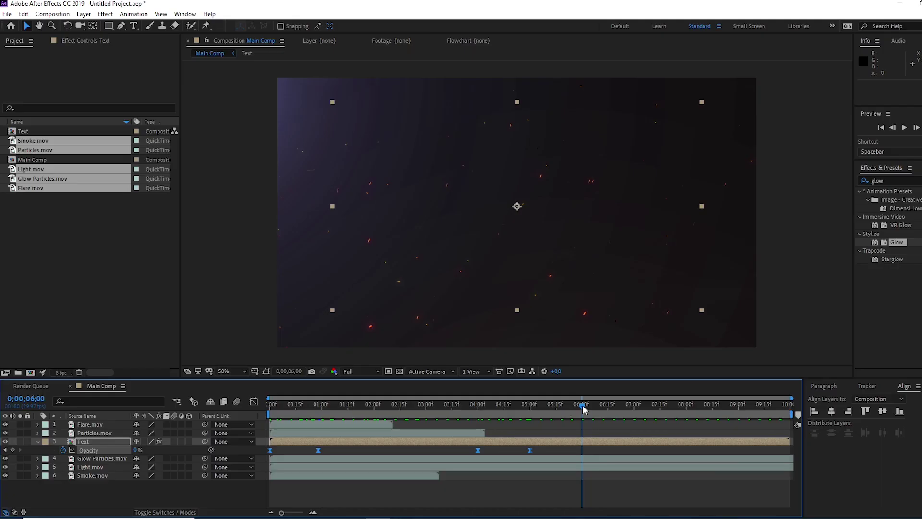
pyautogui.moveTo(522, 409); pyautogui.dragTo(480, 419)
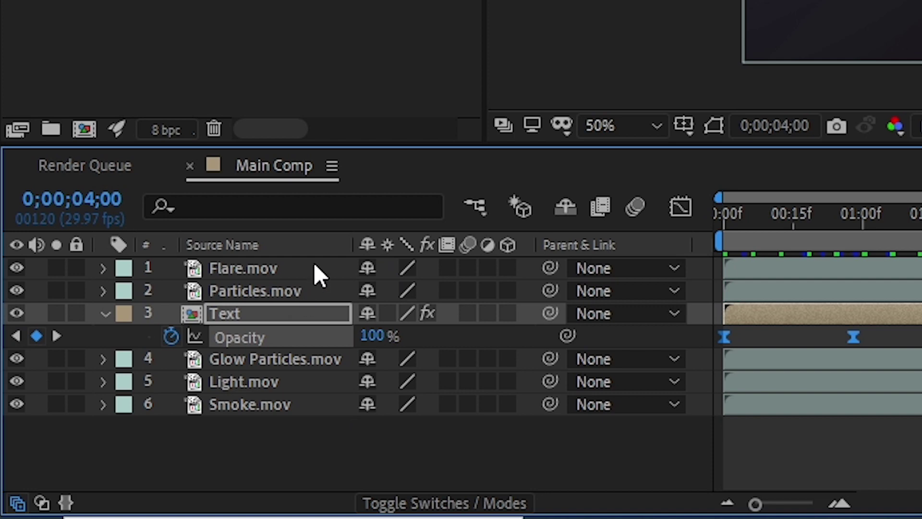
# - Duplicate Flare.mov, start the copy at 0;00;04;00, and collapse the Text layer
pyautogui.click(261, 264)
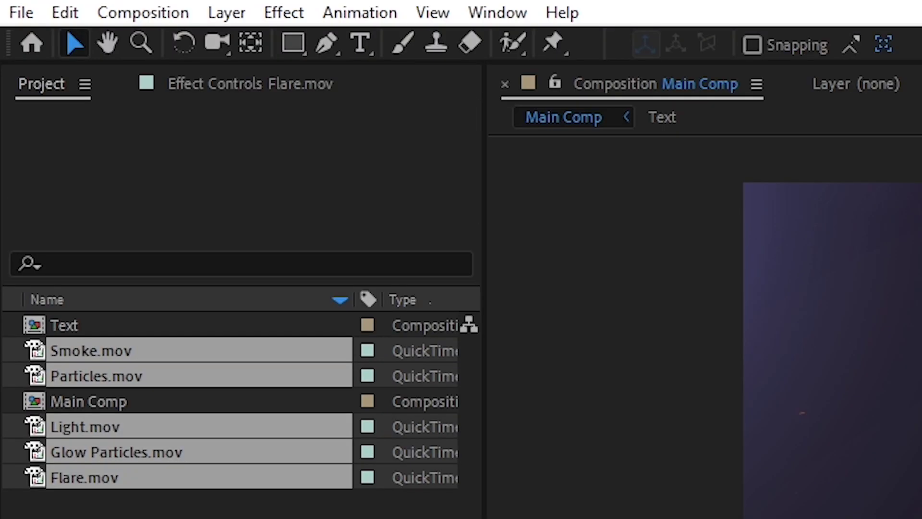
pyautogui.click(67, 11)
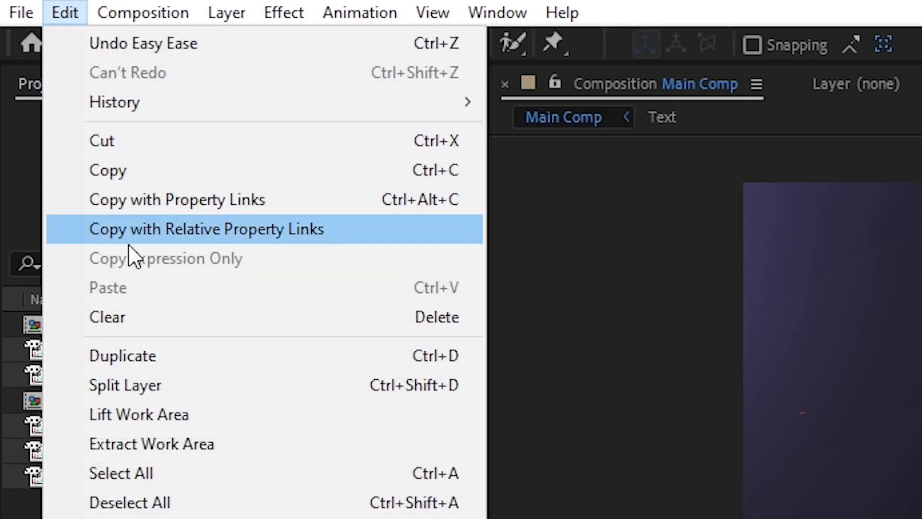
pyautogui.click(162, 355)
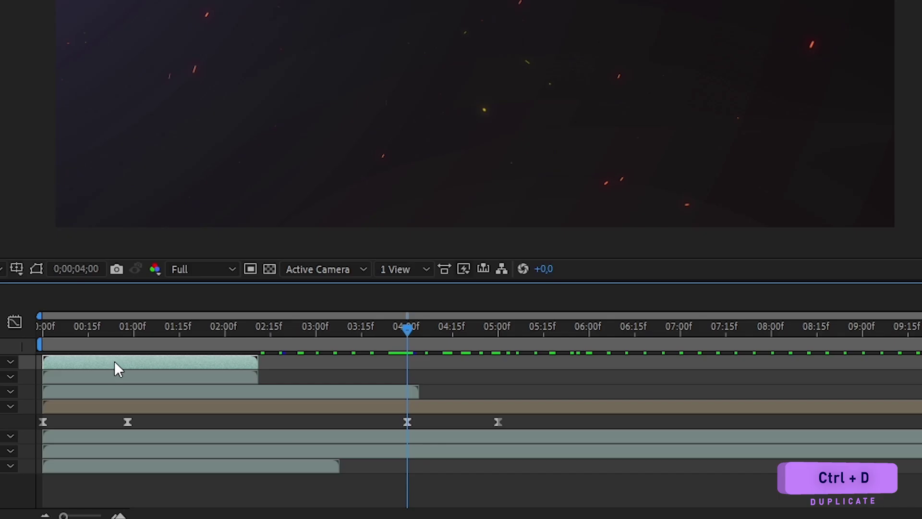
pyautogui.moveTo(308, 424); pyautogui.dragTo(520, 433)
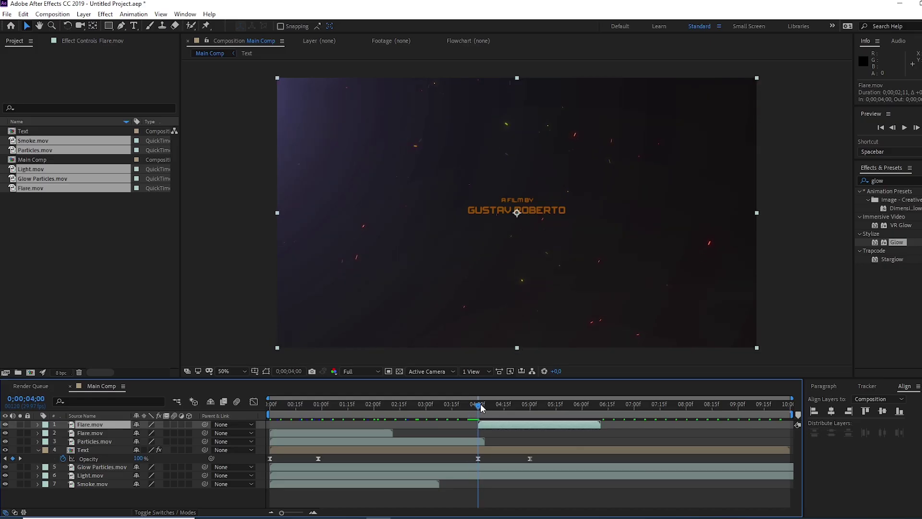
pyautogui.moveTo(481, 408); pyautogui.dragTo(264, 400)
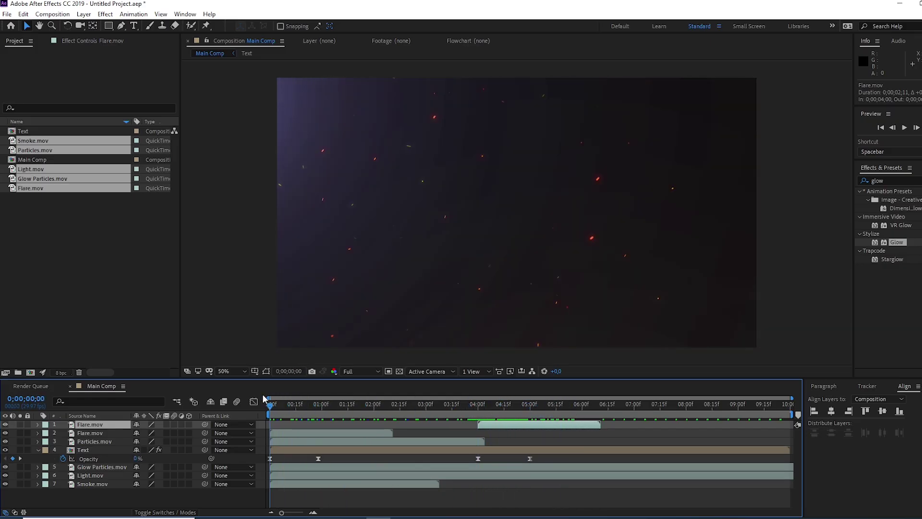
pyautogui.click(38, 449)
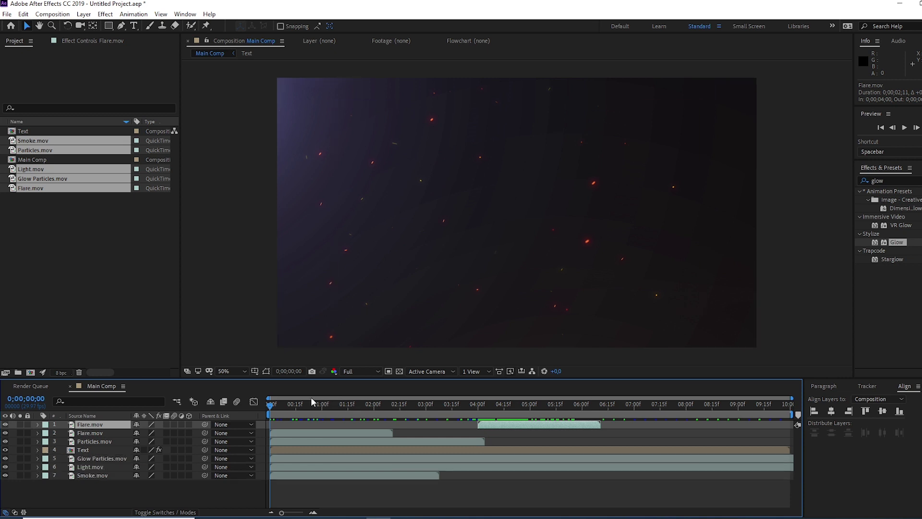
pyautogui.press('space')
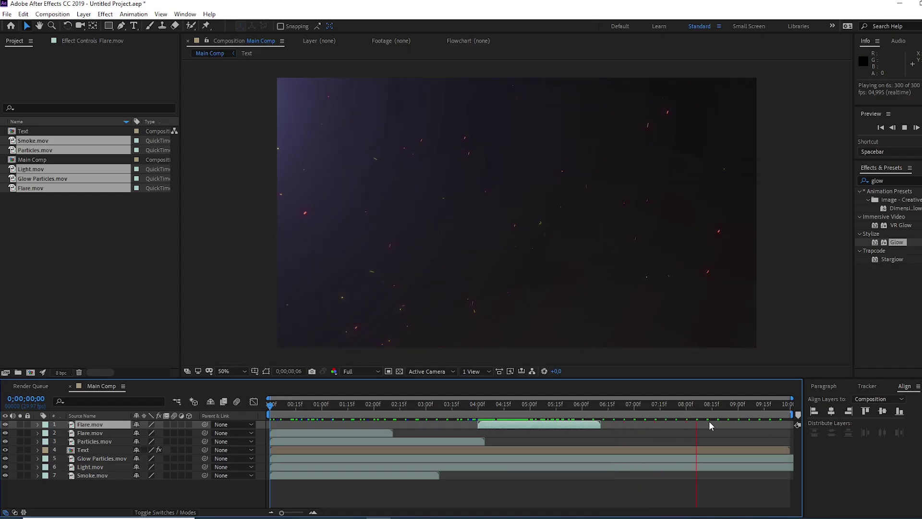
pyautogui.press('space')
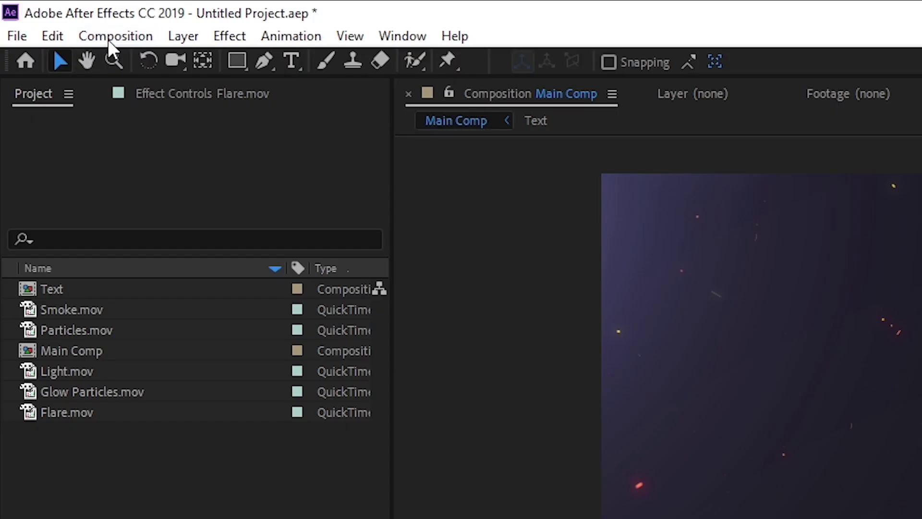
pyautogui.click(50, 15)
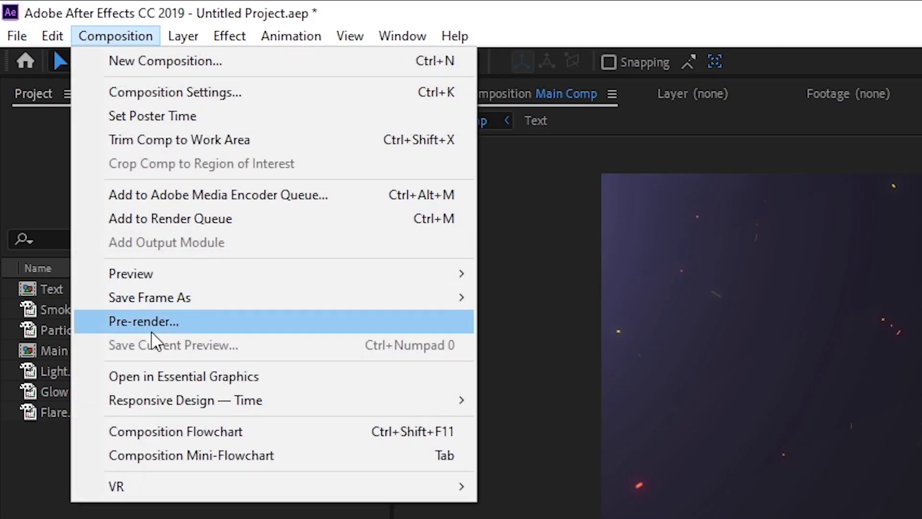